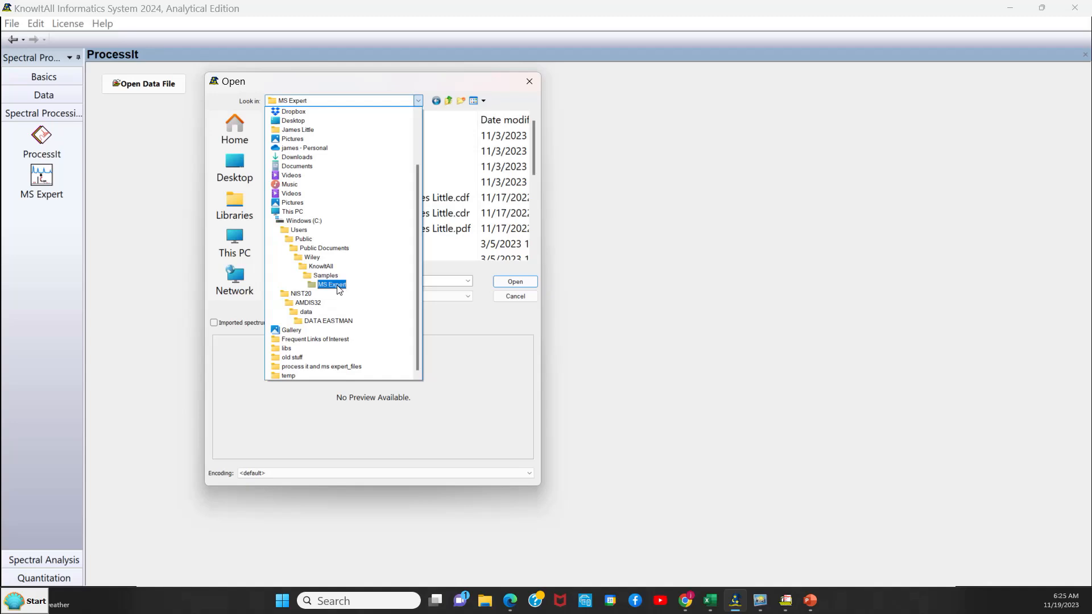
Preview the Solvents 339 .ms file in the MS Expert samples folder and open the OBAN 14 JEOL HiRez .cdf data file.
click(337, 285)
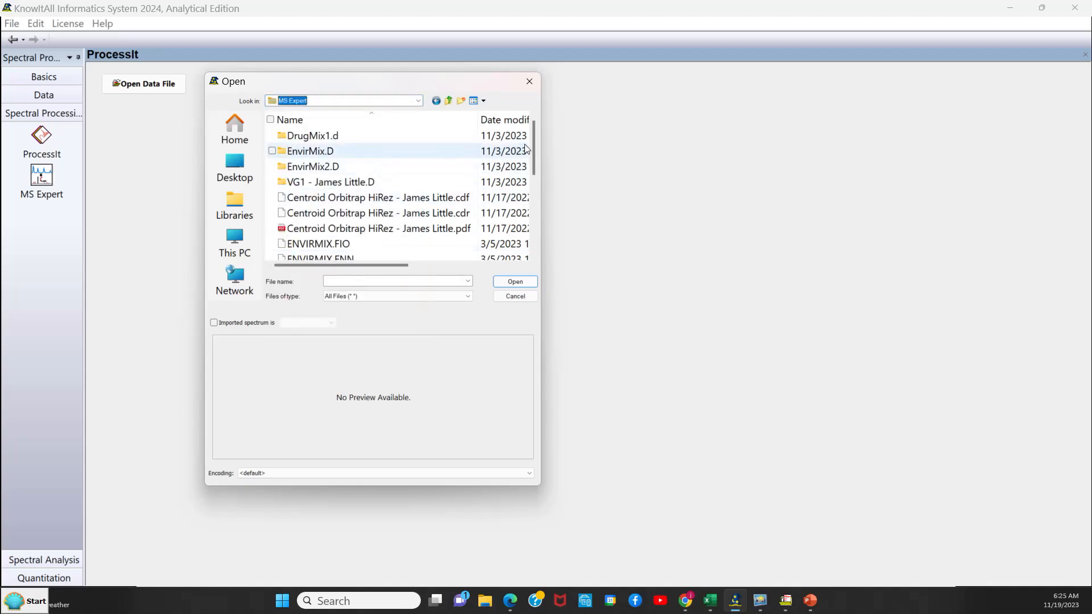
drag(534, 145, 527, 185)
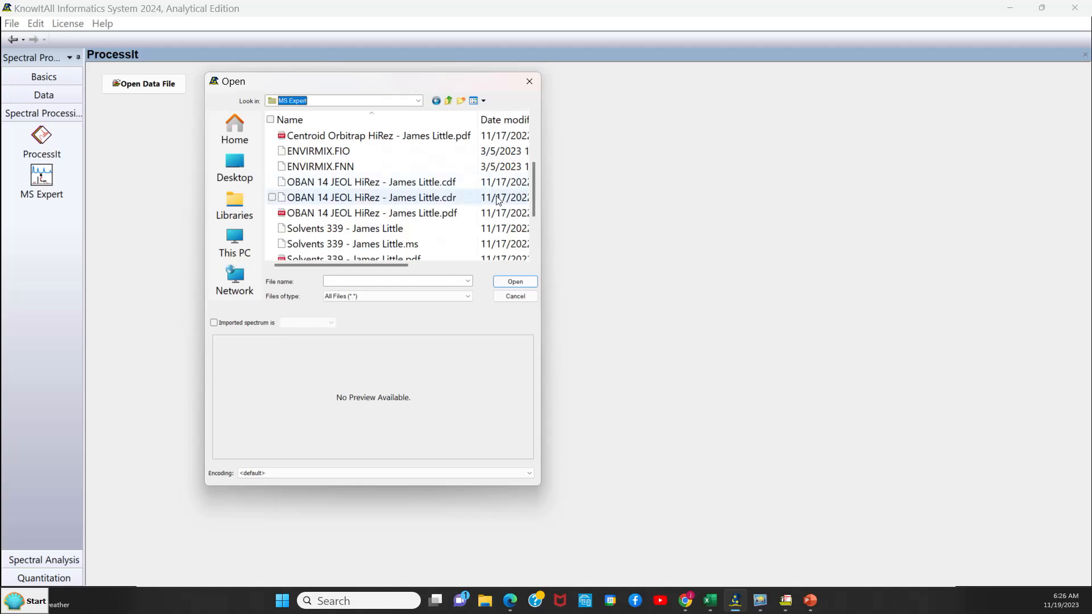
click(374, 230)
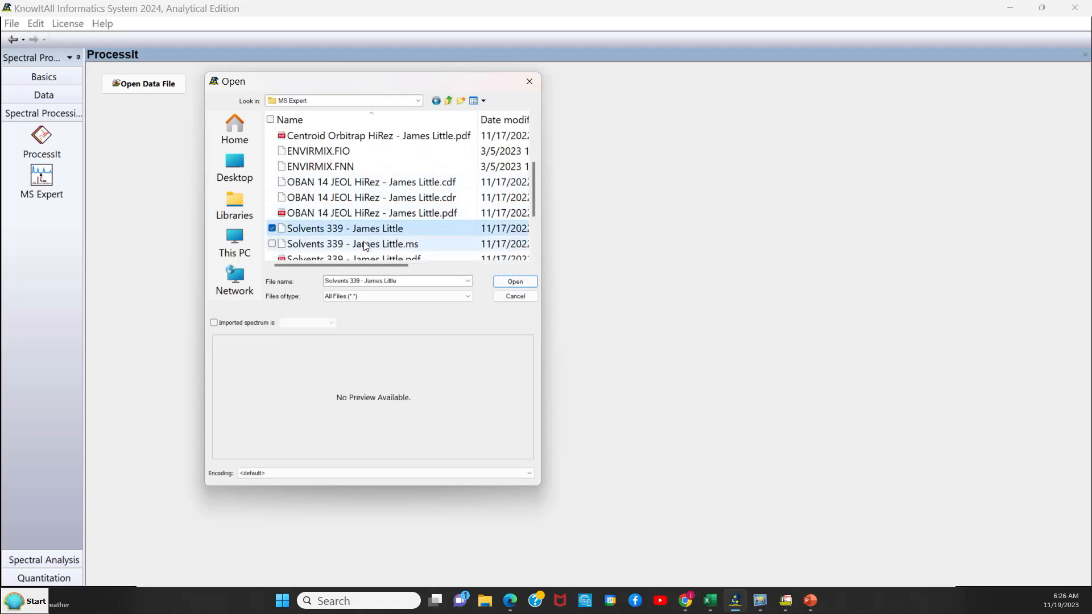
click(359, 248)
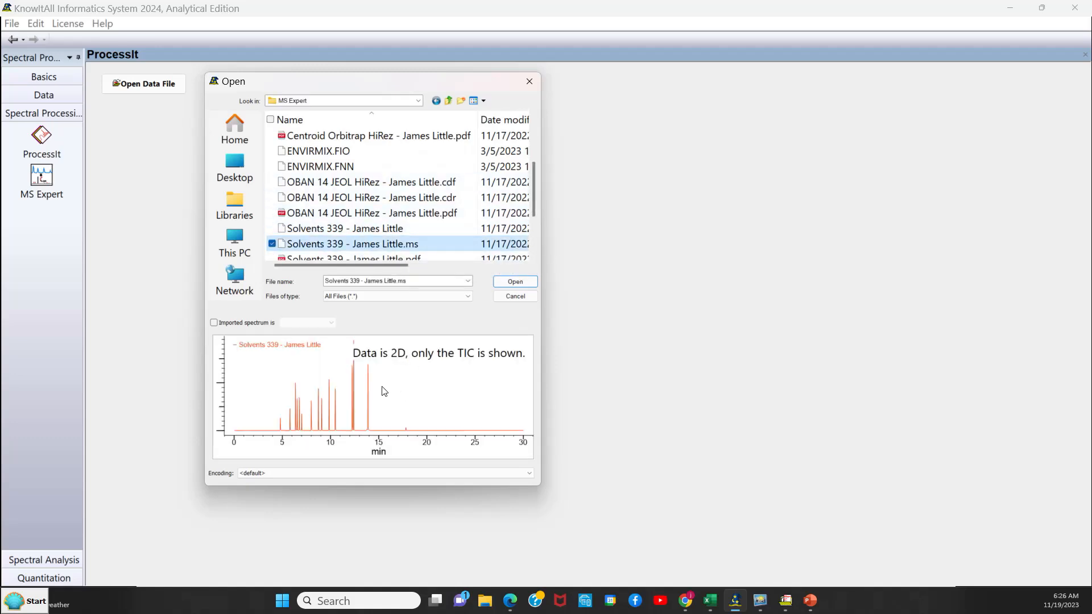
mouse_move(531, 195)
mouse_down()
mouse_move(537, 179)
mouse_move(531, 211)
mouse_up()
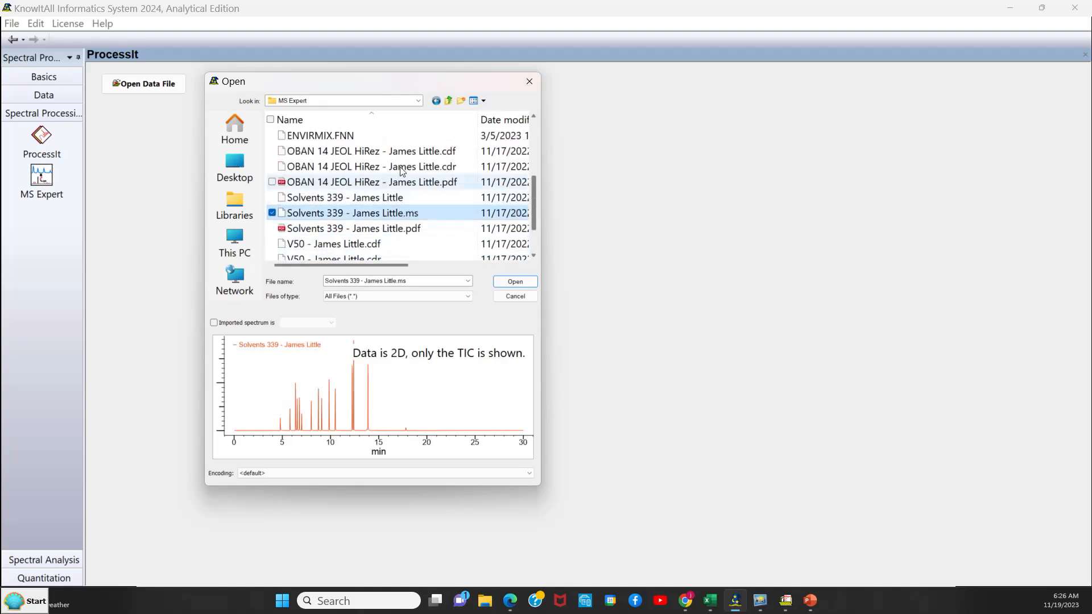
click(372, 153)
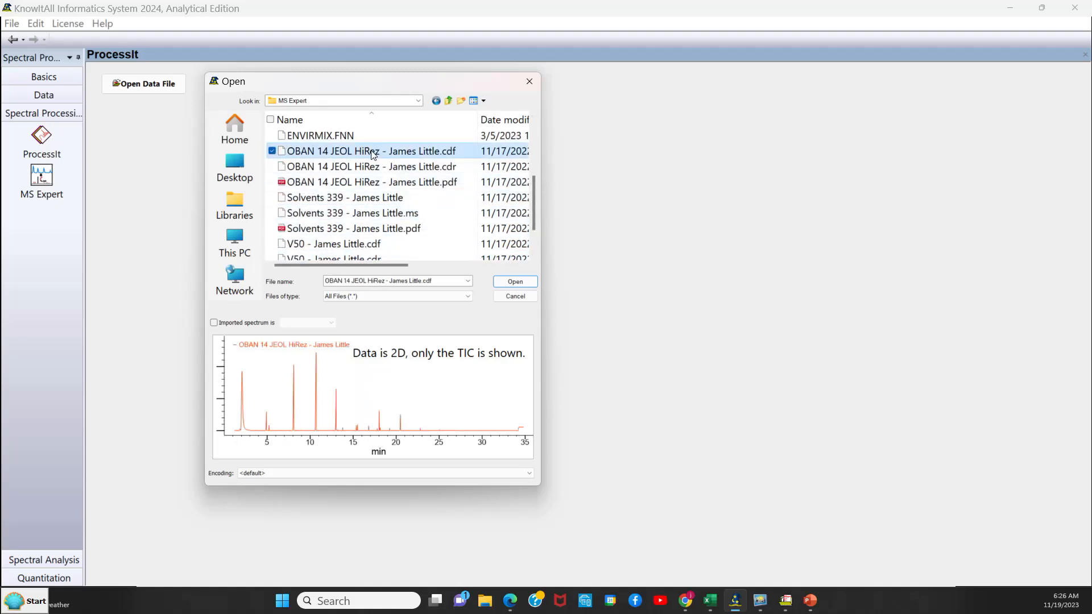
click(503, 284)
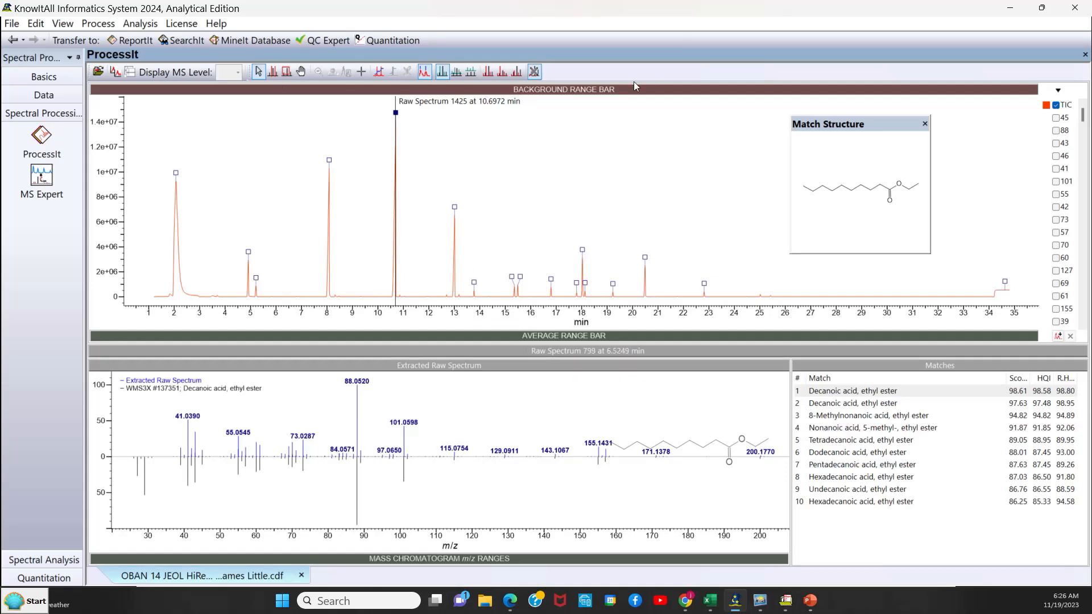
Review the display options, the general match settings and the reference database search settings.
click(68, 27)
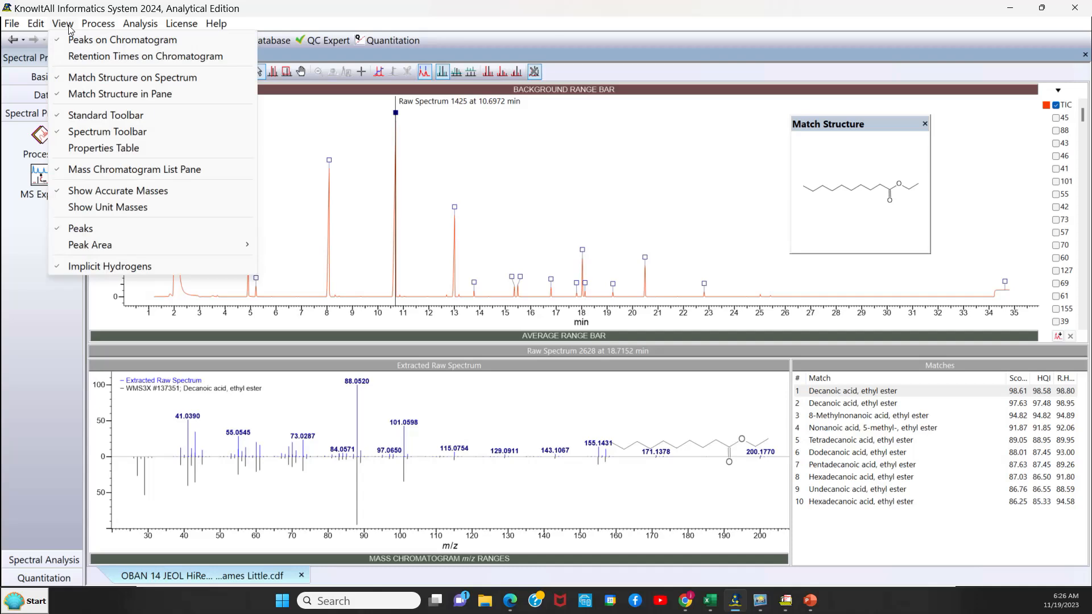
mouse_move(16, 29)
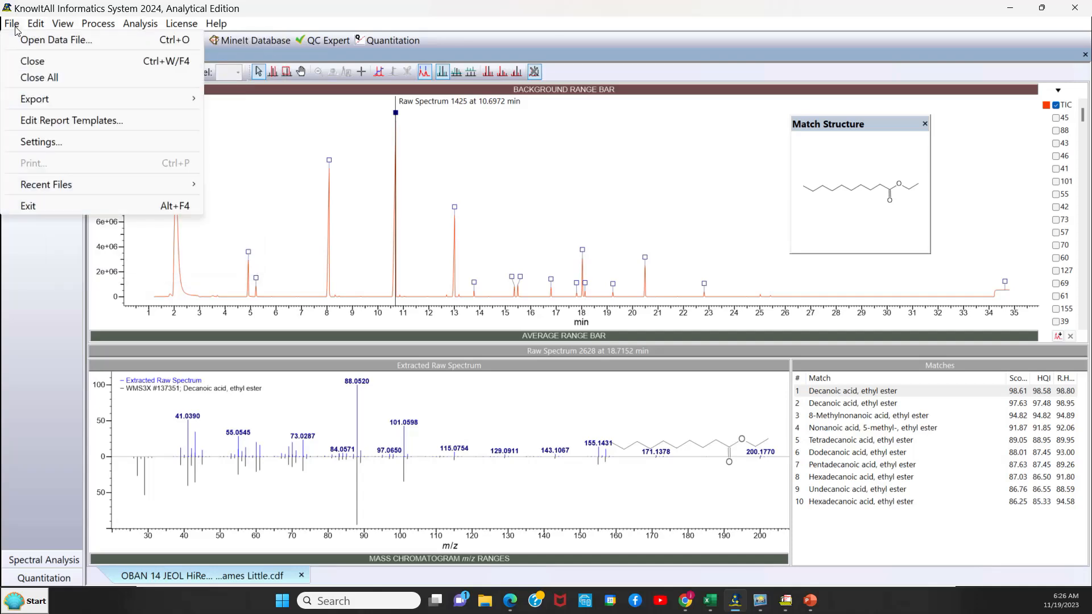
click(33, 147)
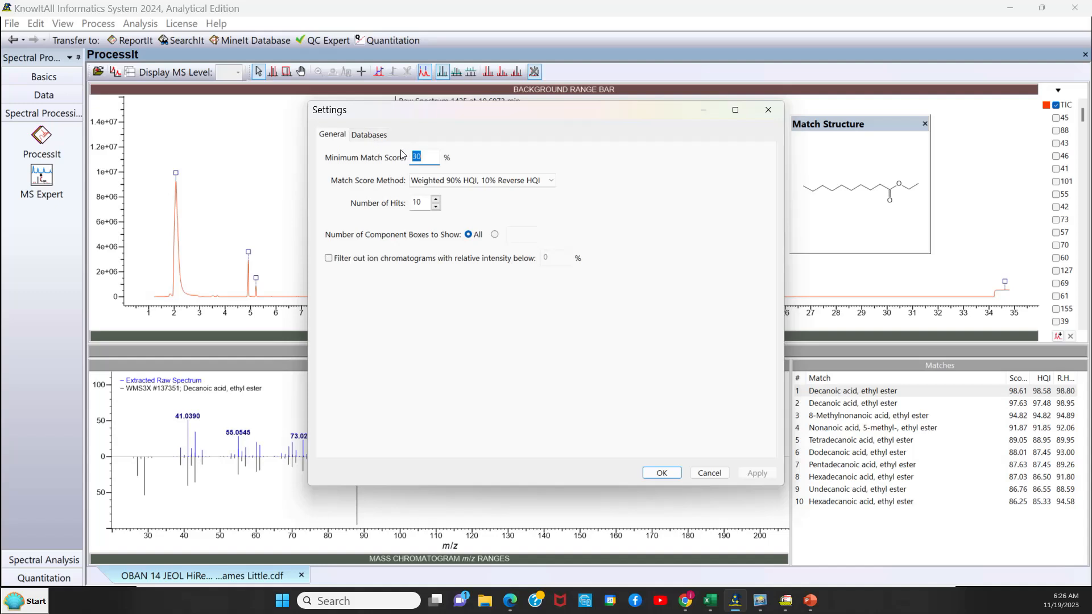
click(374, 136)
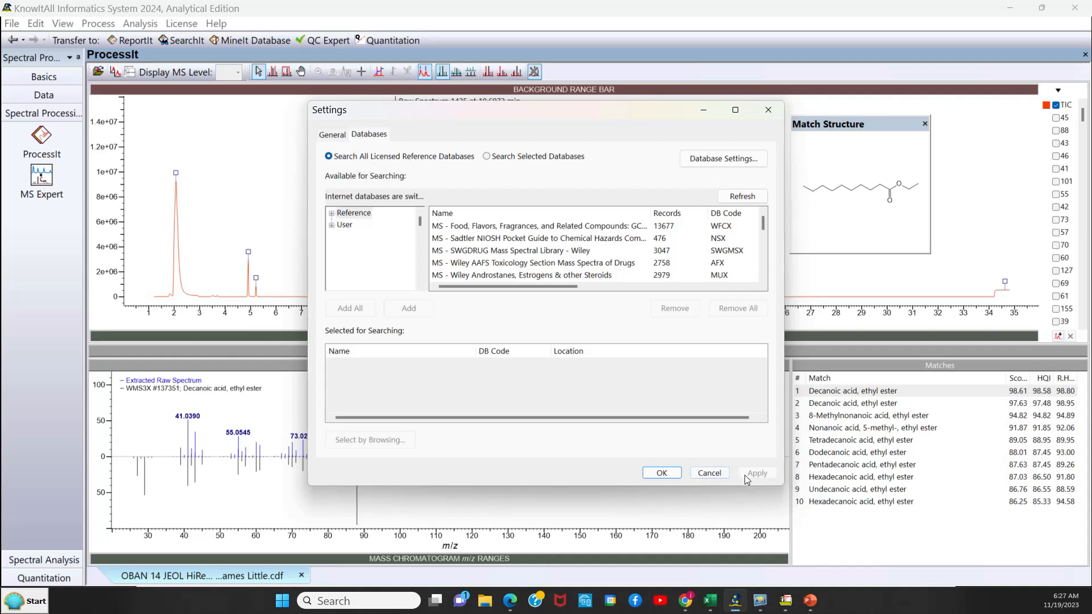
click(672, 476)
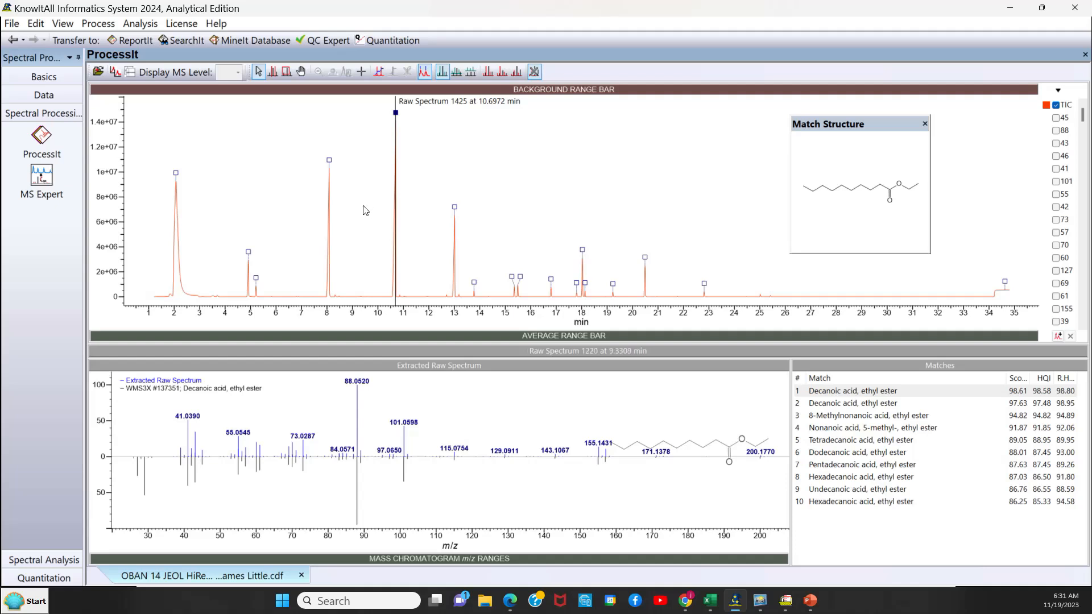
Open the OBAN 14 JEOL HiRez .cdf data file a second time from the MS Expert folder.
click(11, 25)
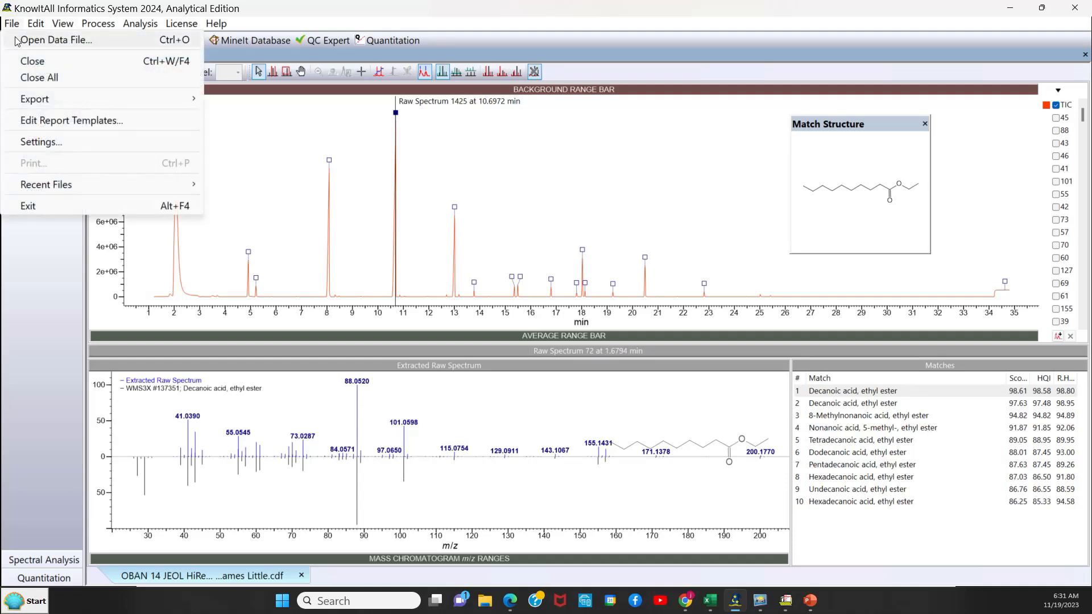
click(16, 41)
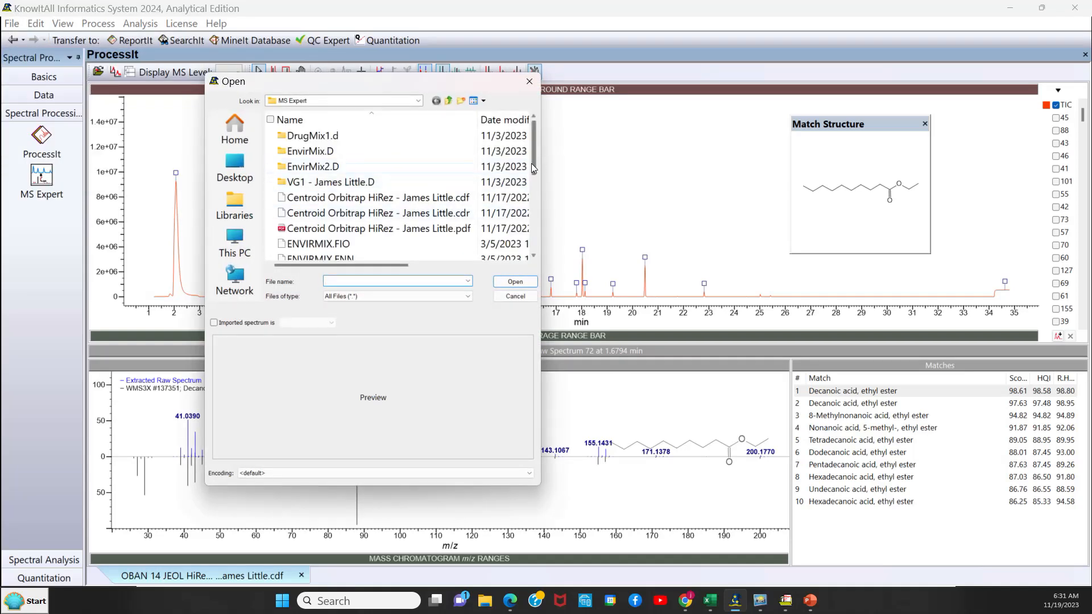
drag(532, 165, 532, 201)
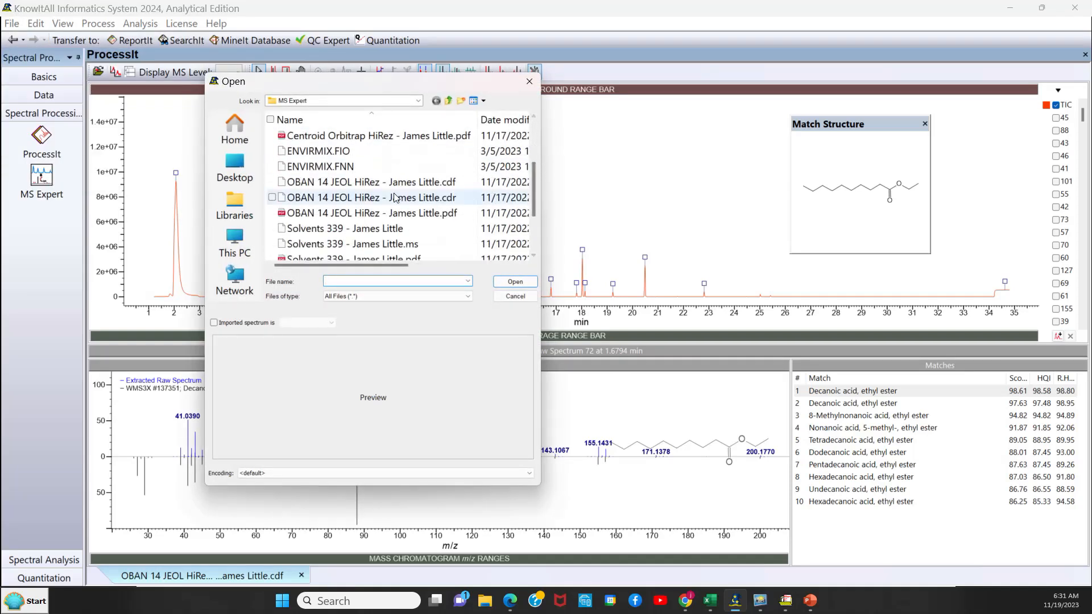
click(381, 183)
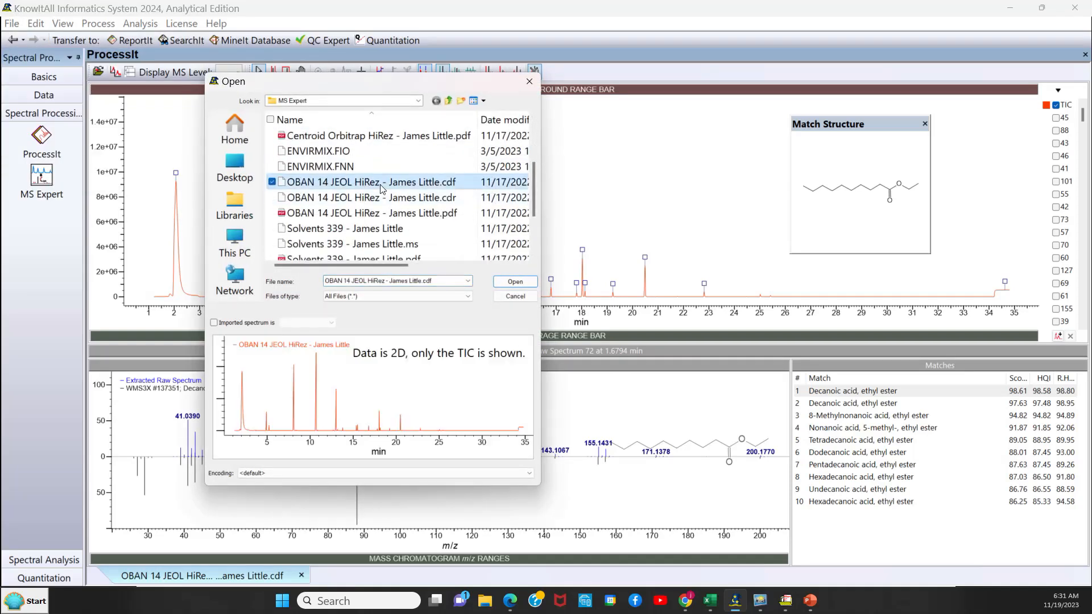
click(515, 281)
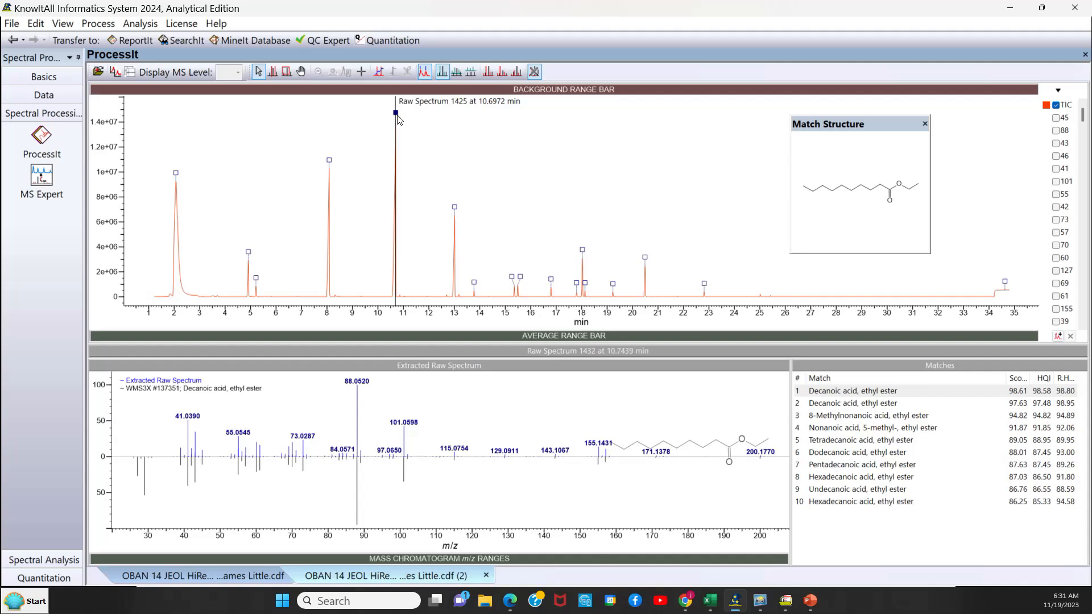
Extract the spectrum of the peak near 8.08 min and compare it with the library match Caprylate <ethyl->.
click(330, 161)
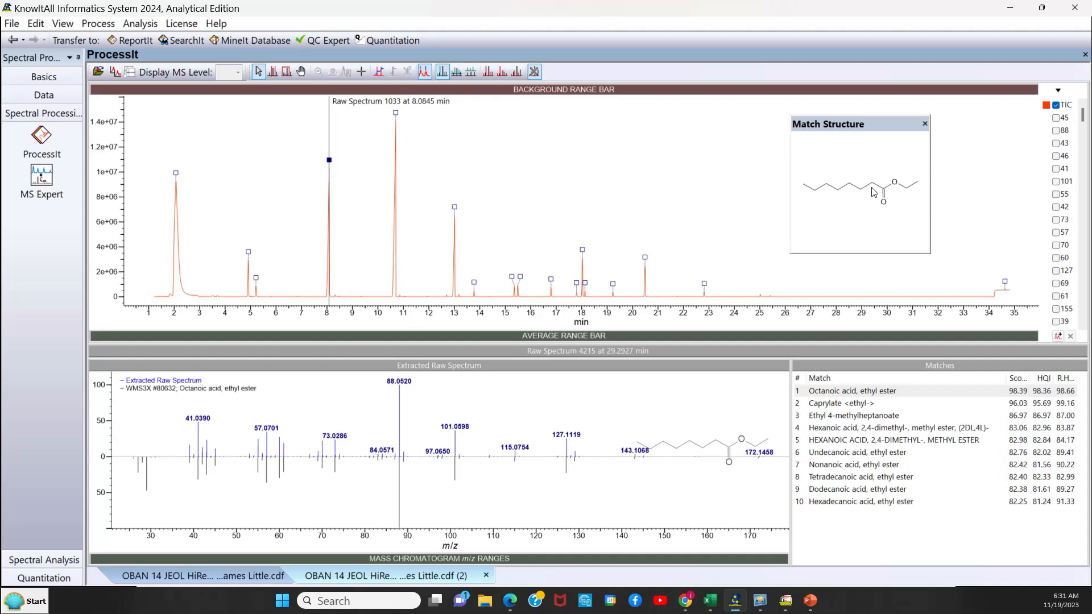
click(837, 405)
click(837, 405)
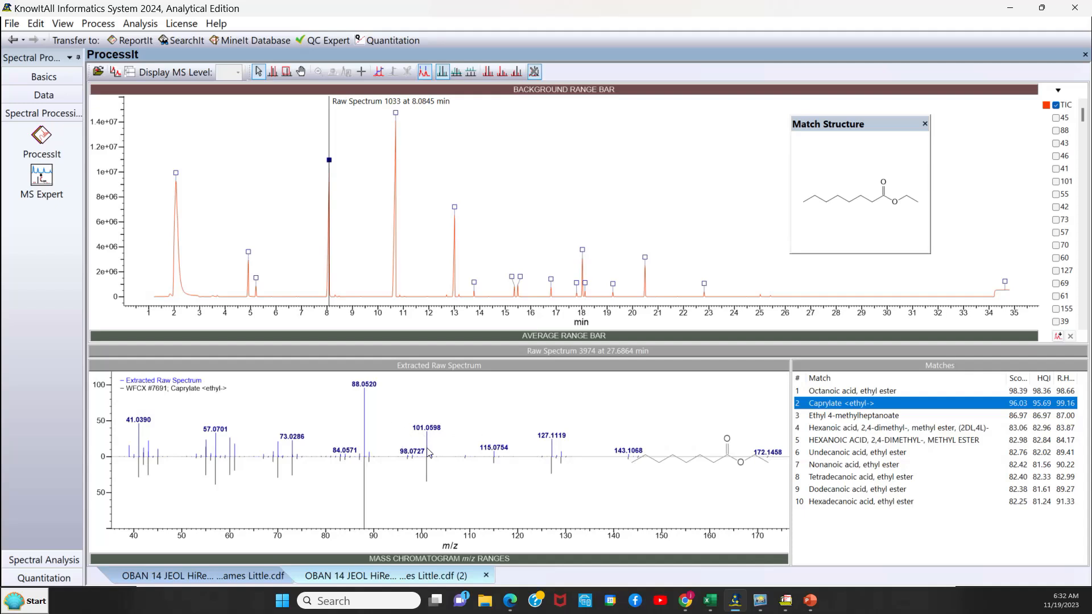
Examine the library matches for the chromatogram peaks near 10.7, 13.0, 13.8 and 15.4 min.
click(394, 114)
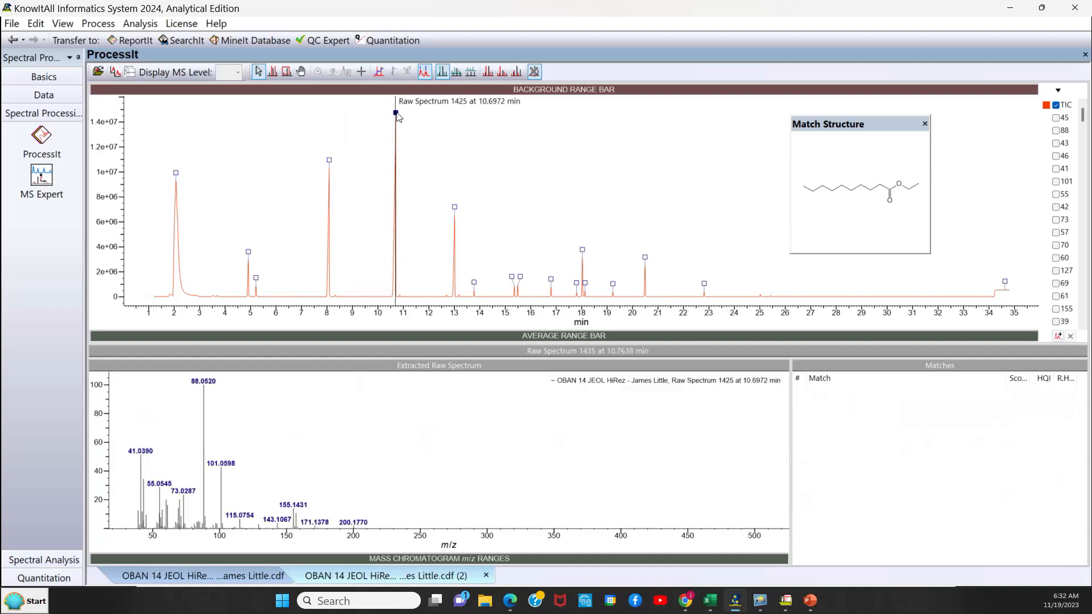
click(455, 207)
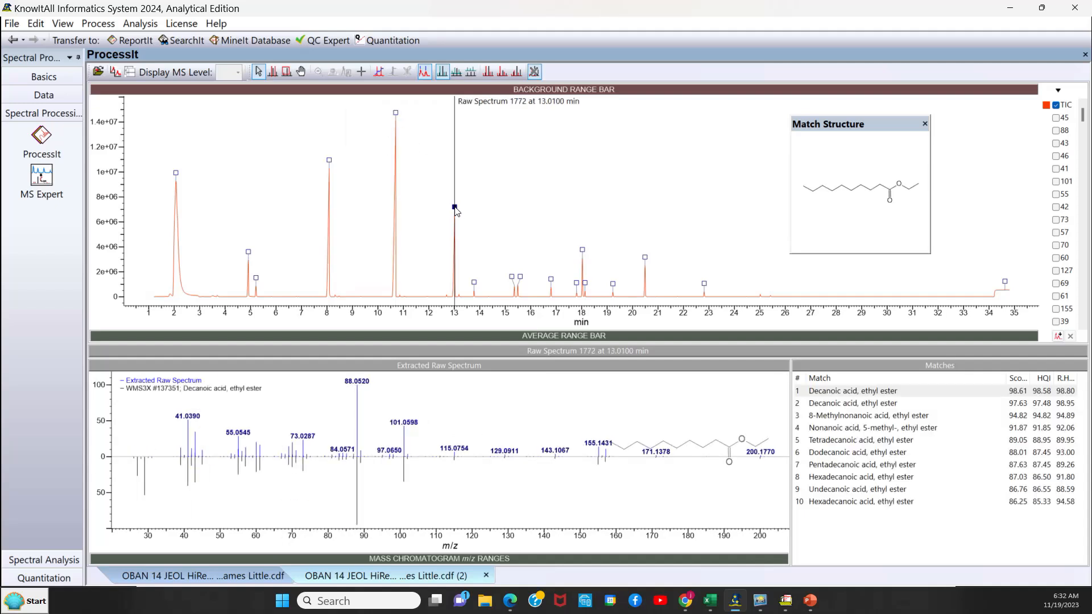
click(475, 284)
click(513, 277)
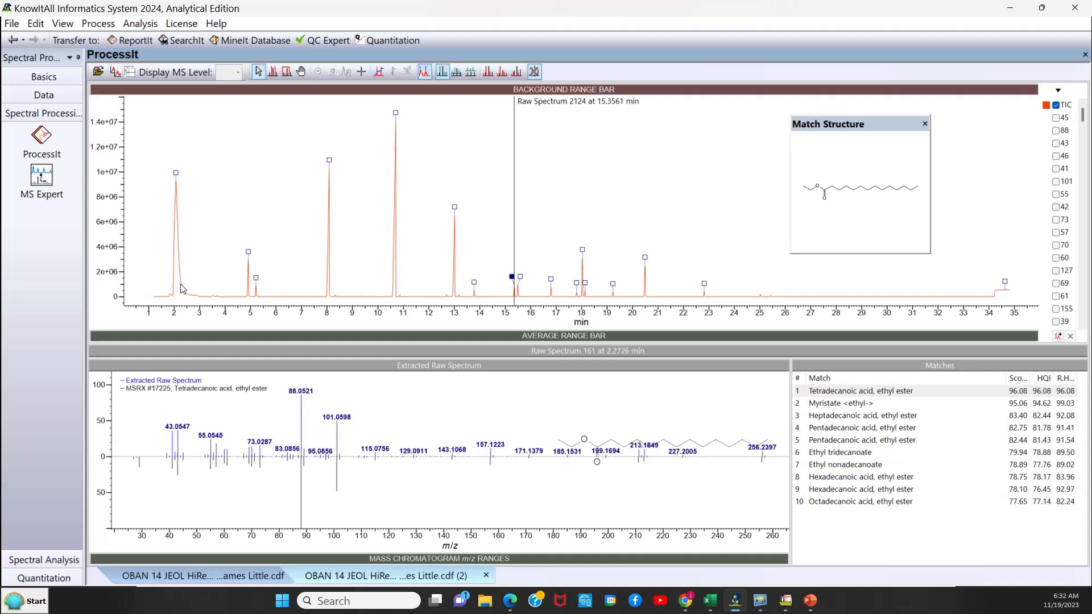
Examine the library matches for the peak near 2.07 min, its tail near 2.31 min, and the peaks near 4.9, 5.2 and 8.08 min.
click(176, 174)
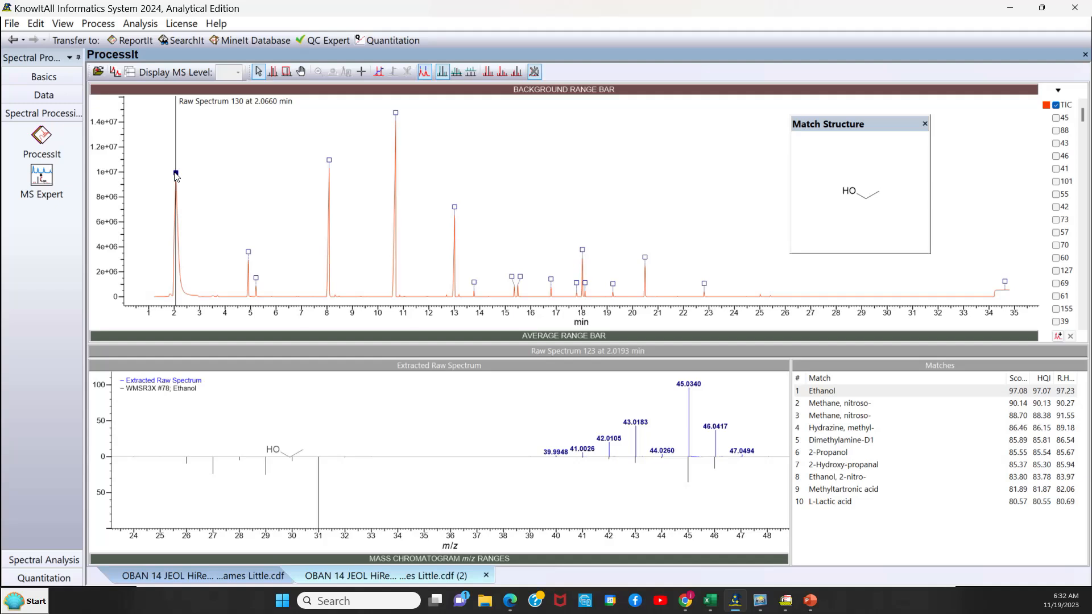
click(183, 292)
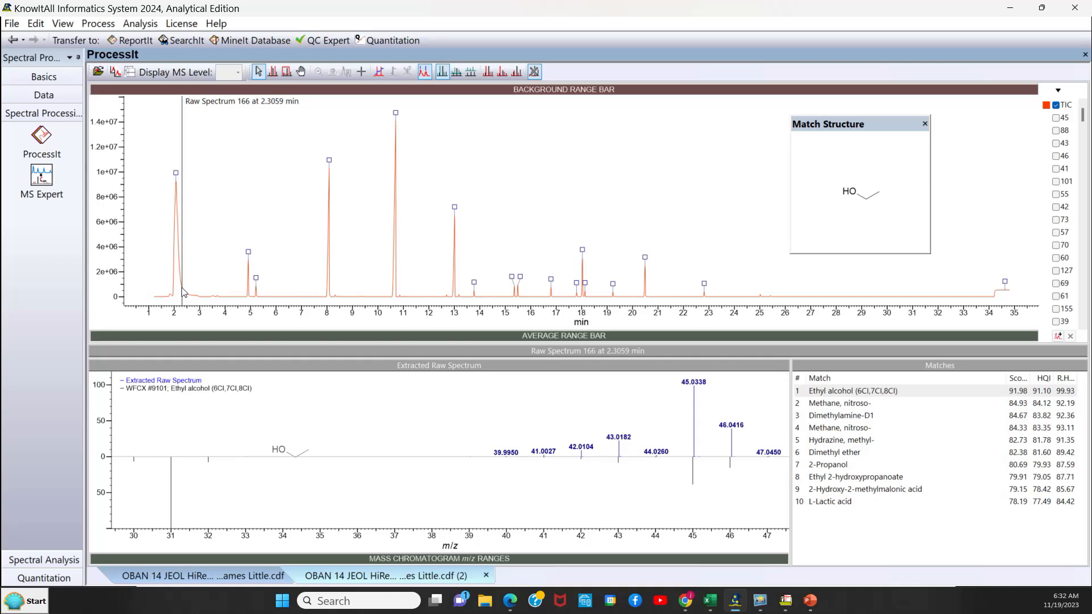
click(250, 259)
click(256, 277)
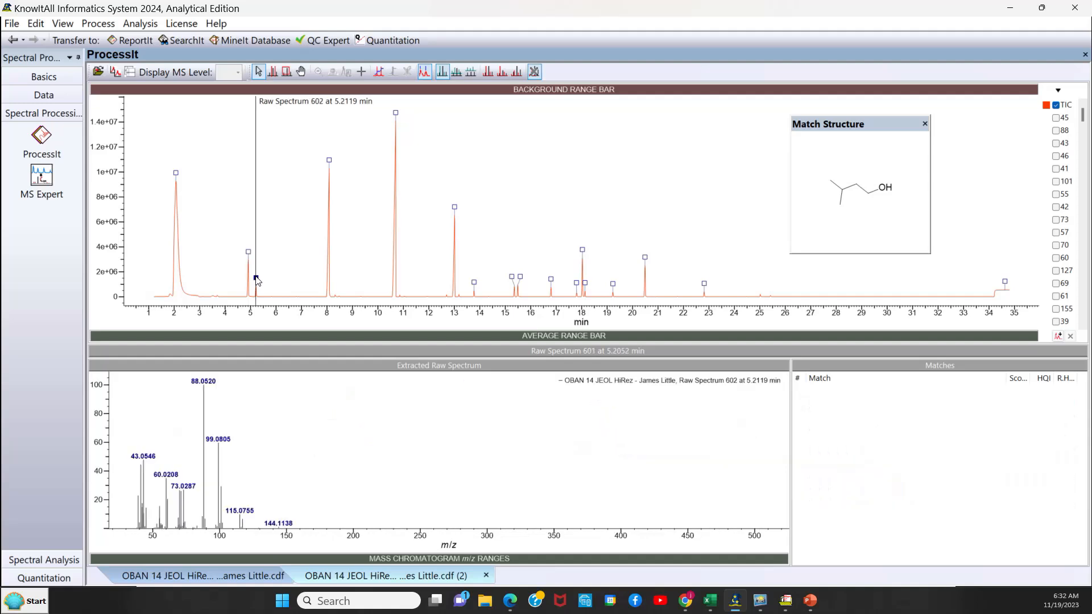
click(331, 163)
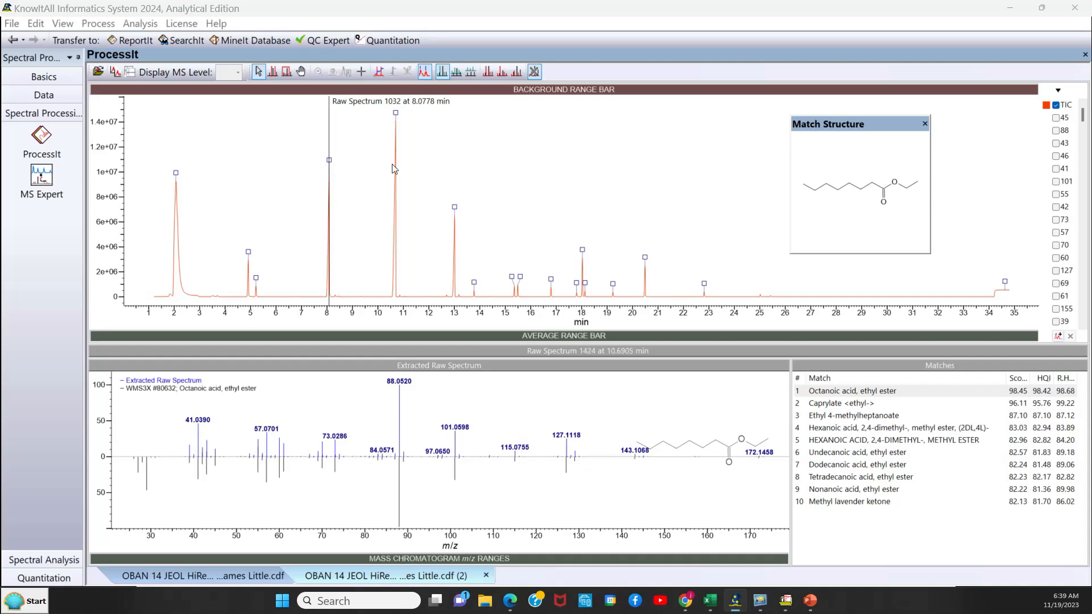
Add a mass chromatogram for m/z 87.8275-88.4597 from the 10.7 min peak's spectrum and stack it above the TIC with independent vertical scaling.
click(396, 116)
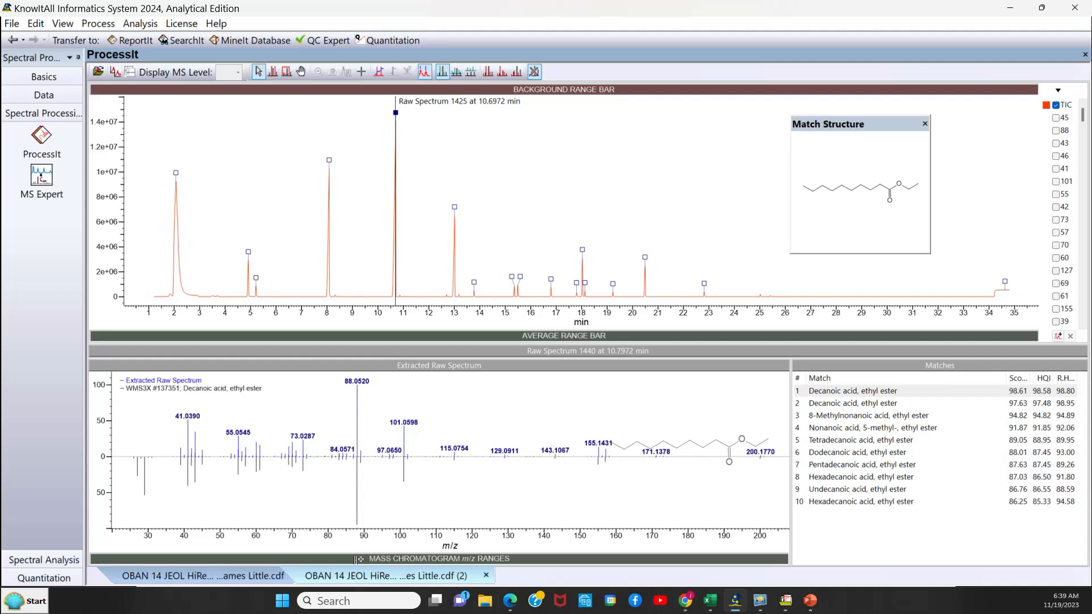
drag(359, 560, 360, 559)
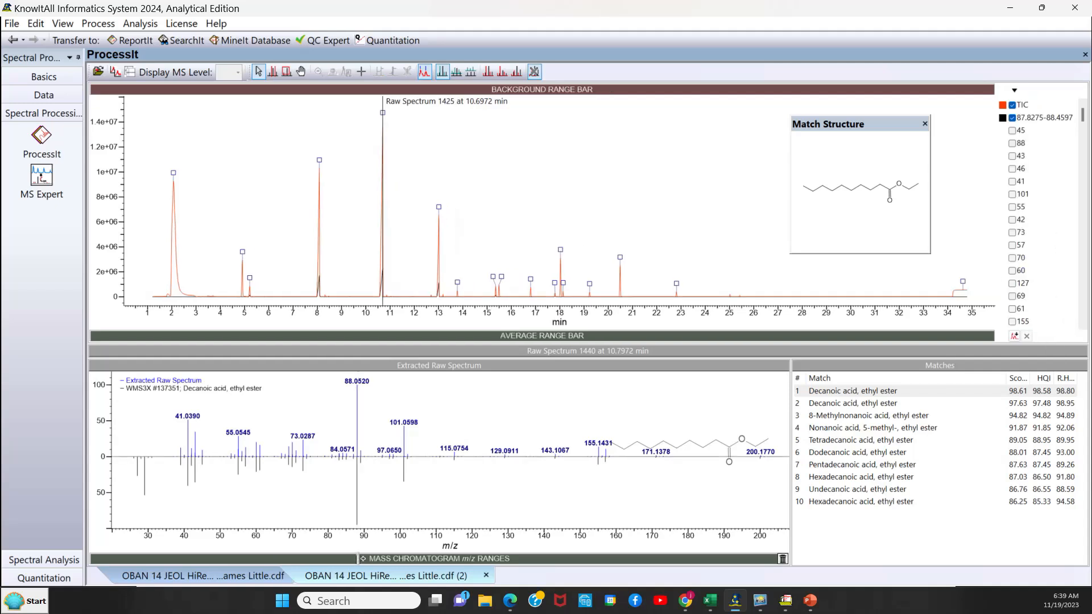
click(471, 73)
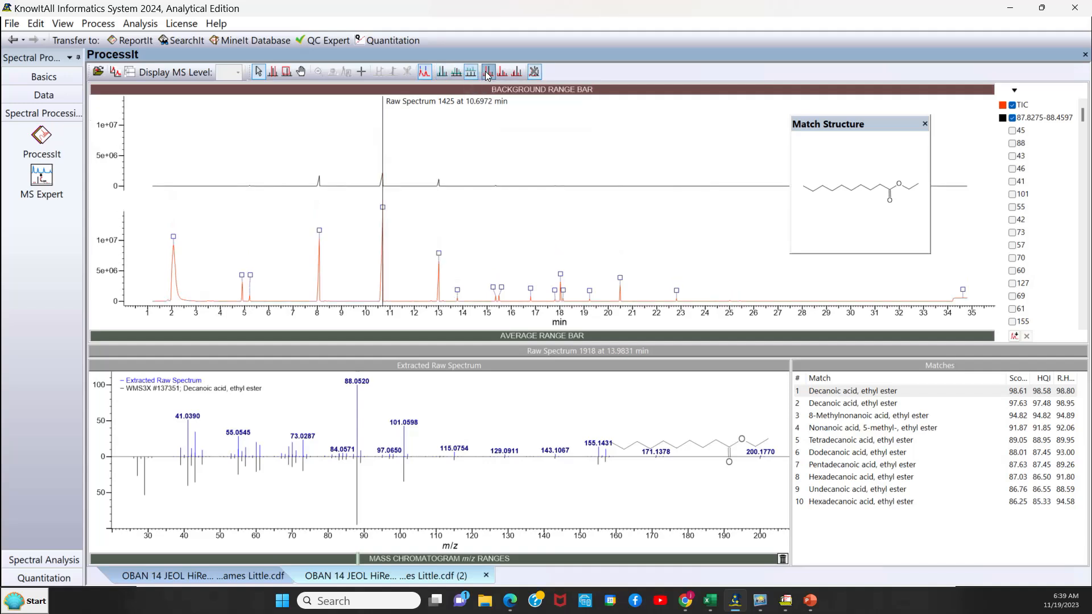
click(488, 74)
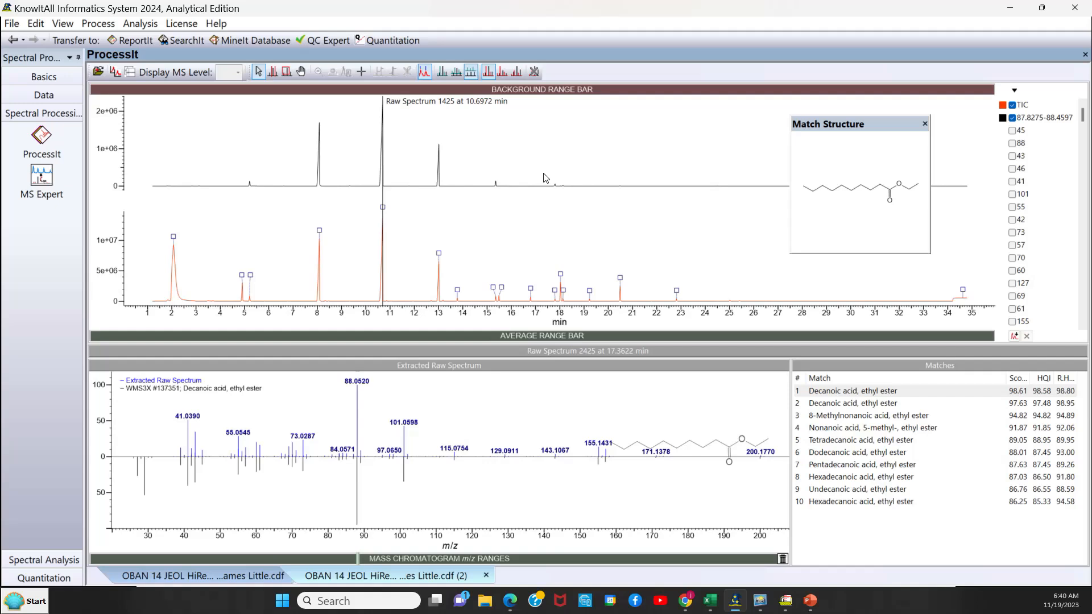
View the m/z 87.8275-88.4597 chromatogram alone and the TIC alone, and restore the display of both traces.
click(1013, 105)
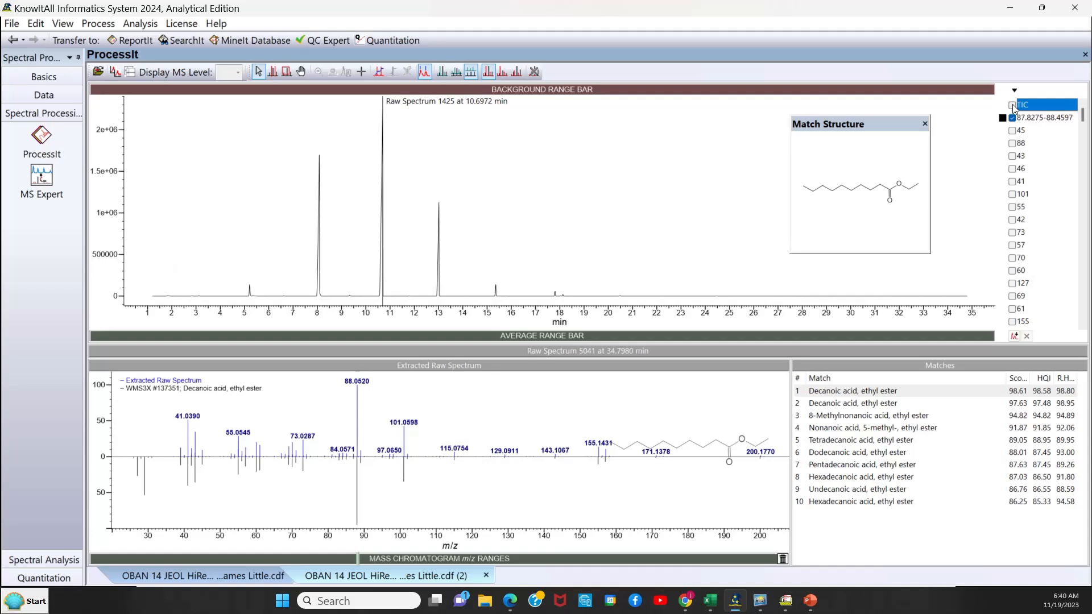
click(1013, 105)
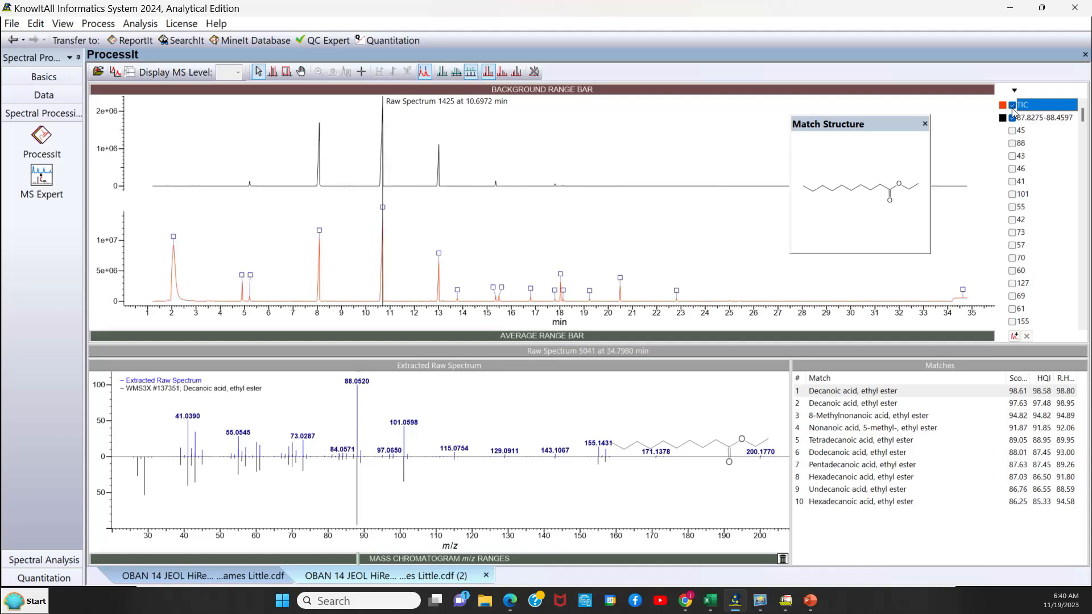
click(1012, 119)
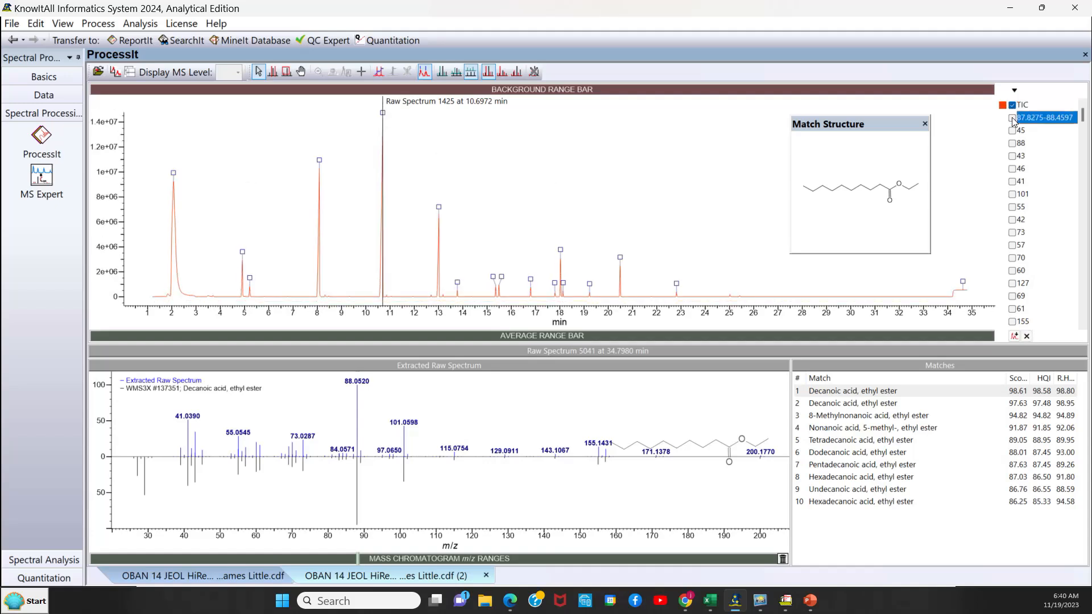
click(1013, 118)
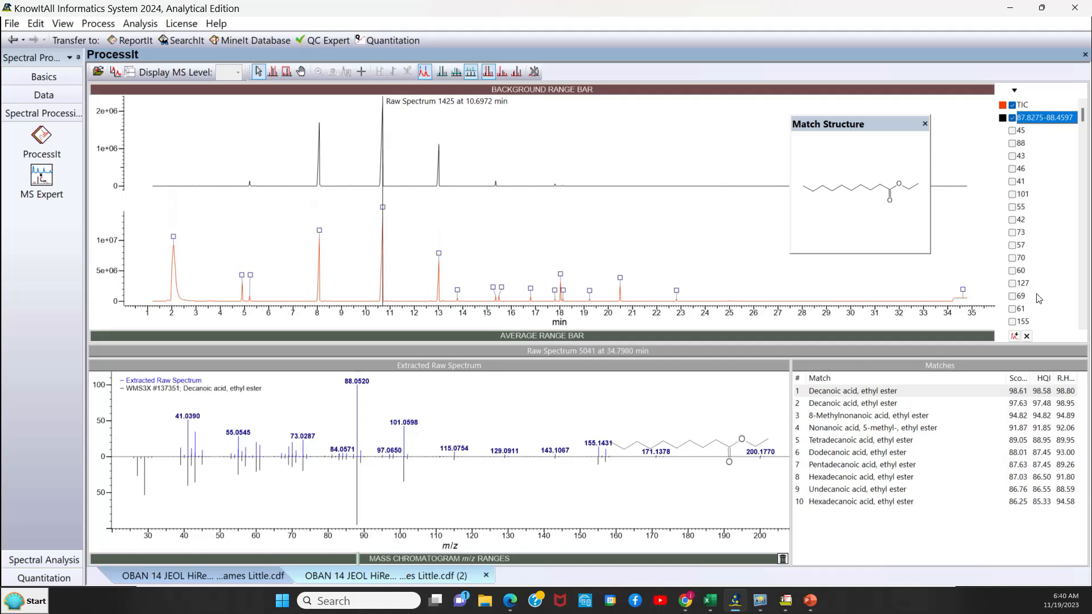
click(1015, 336)
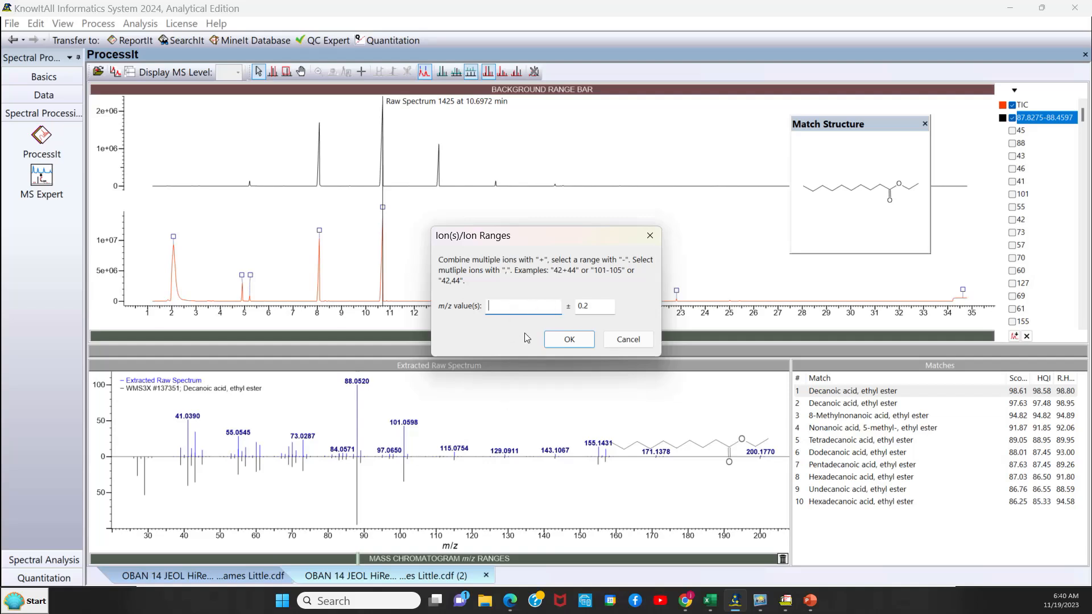
click(574, 340)
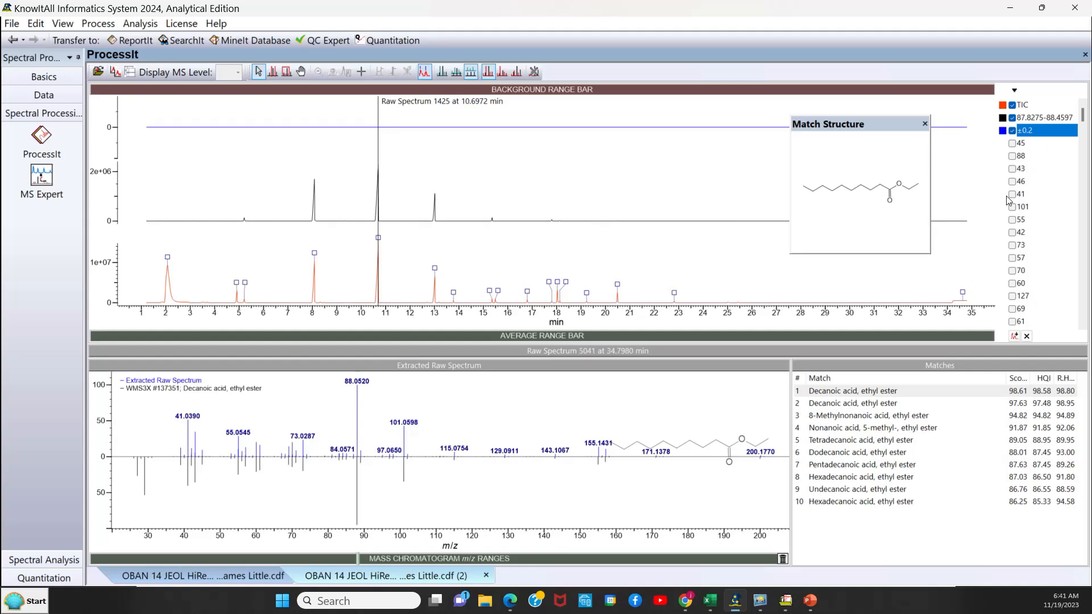
click(1026, 336)
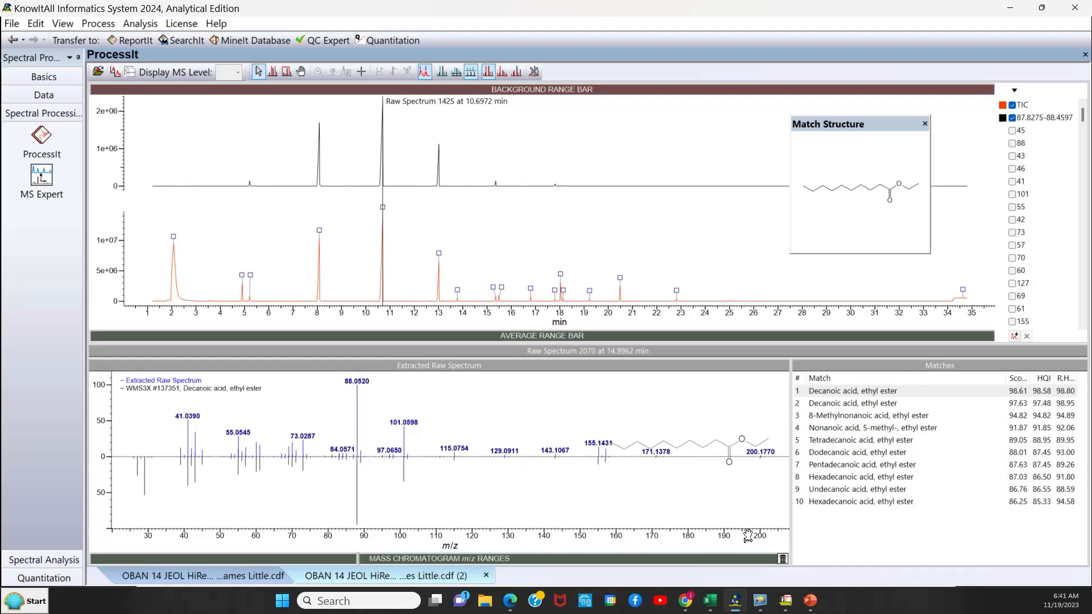
Remove the m/z 87.8275-88.4597 mass chromatogram so that only the TIC is displayed.
click(783, 560)
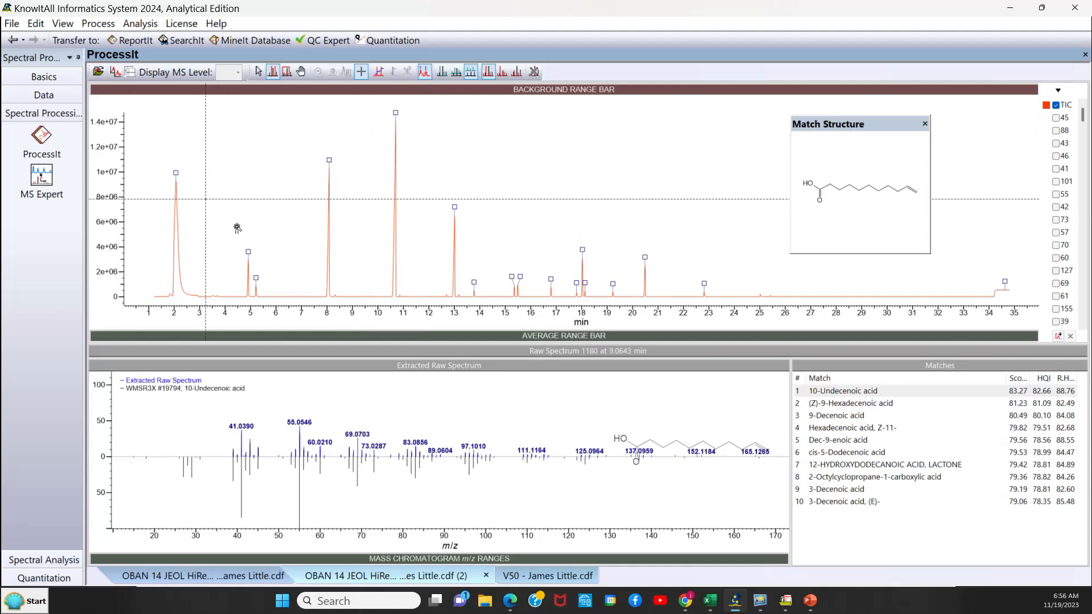
Examine the library matches for the TIC peaks near 10.7, 8.08 and 13.0 min.
click(396, 113)
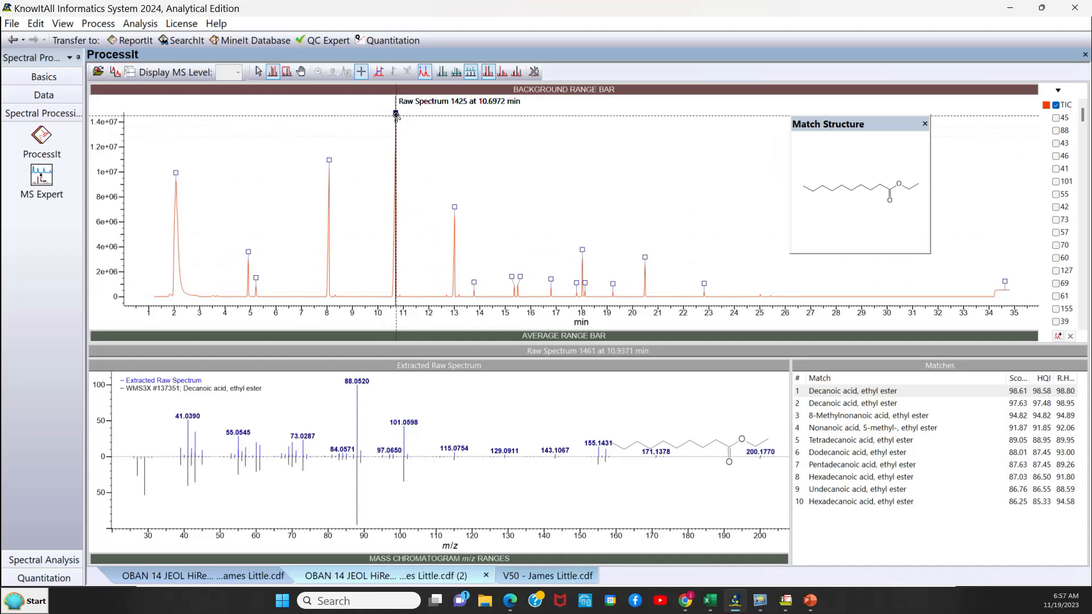
click(329, 161)
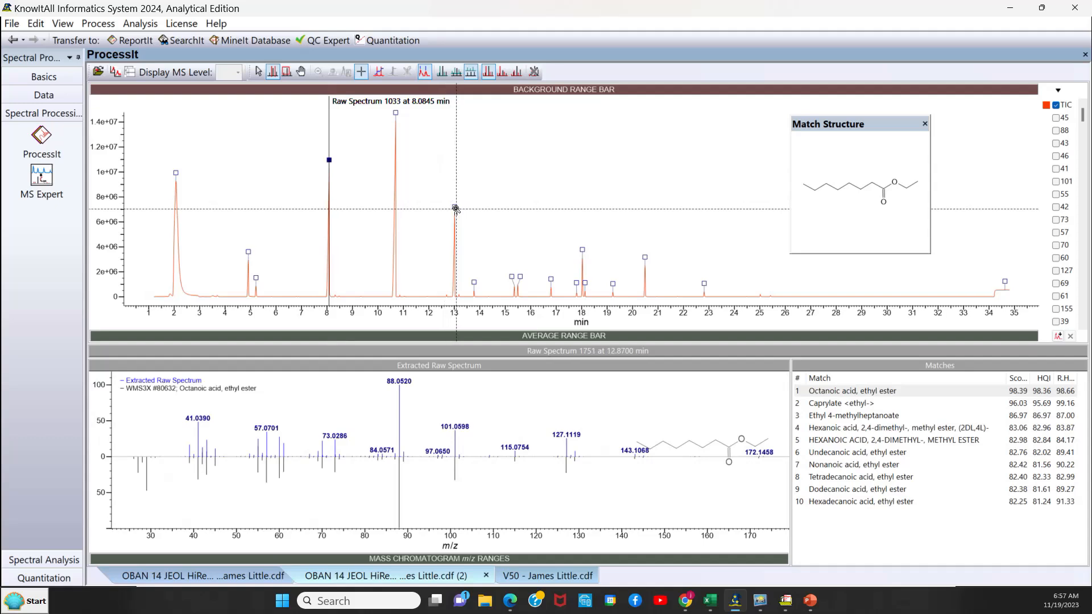
click(454, 207)
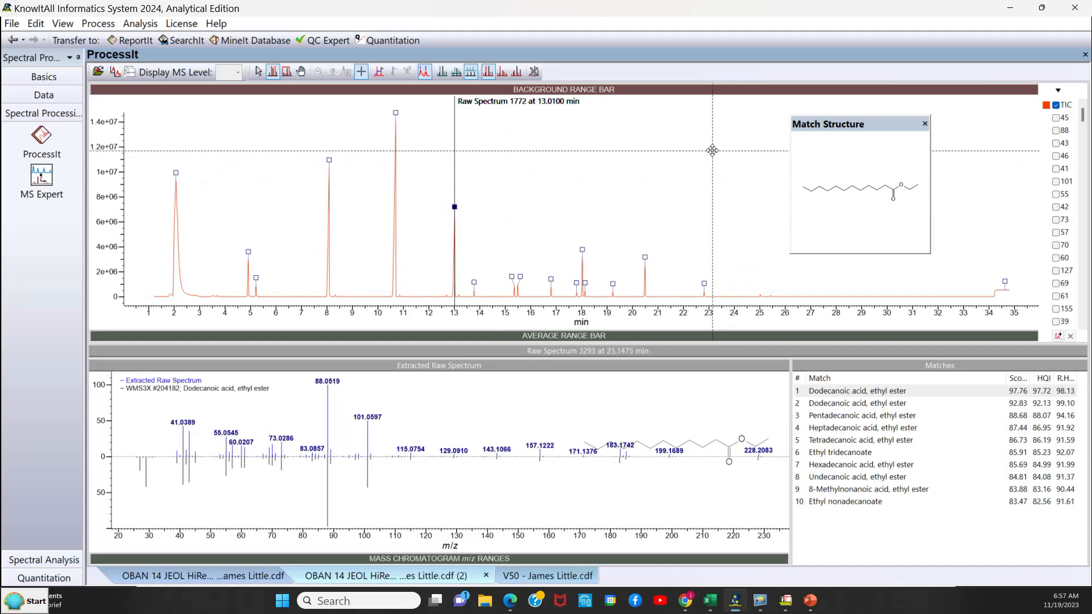
Average the spectra over about 24.97-25.08 min in the TIC and subtract background ranges at about 24.85-24.90 and 25.15-25.20 min.
right_click(712, 150)
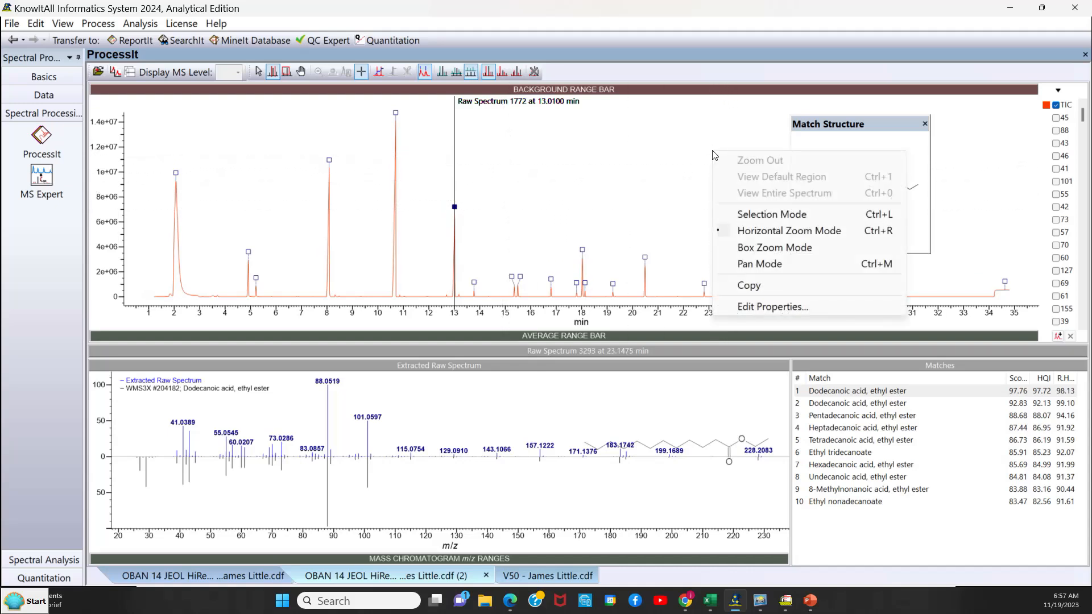
click(743, 215)
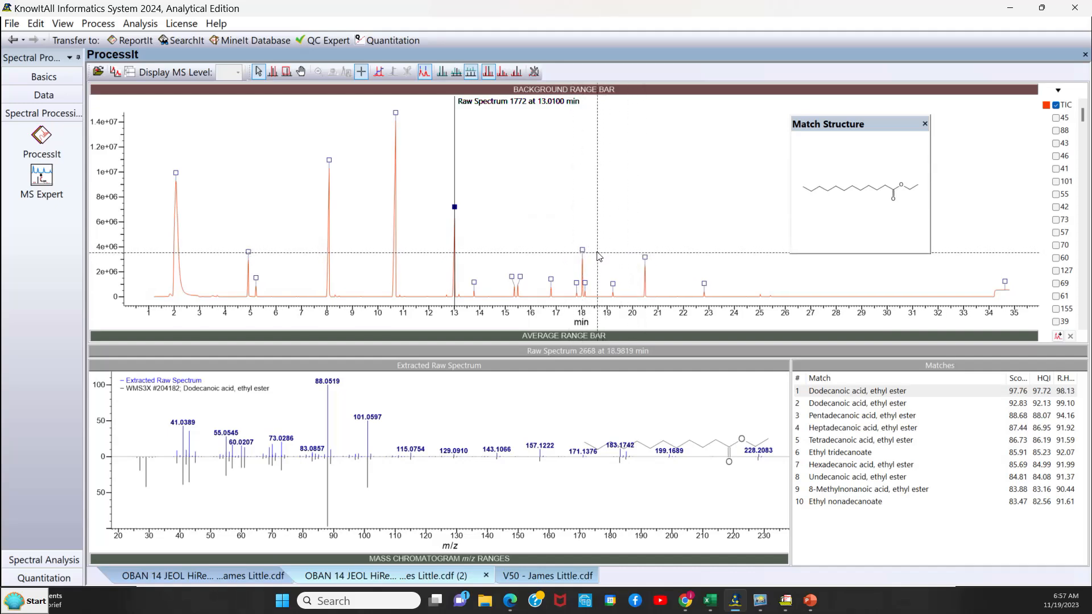
right_click(691, 172)
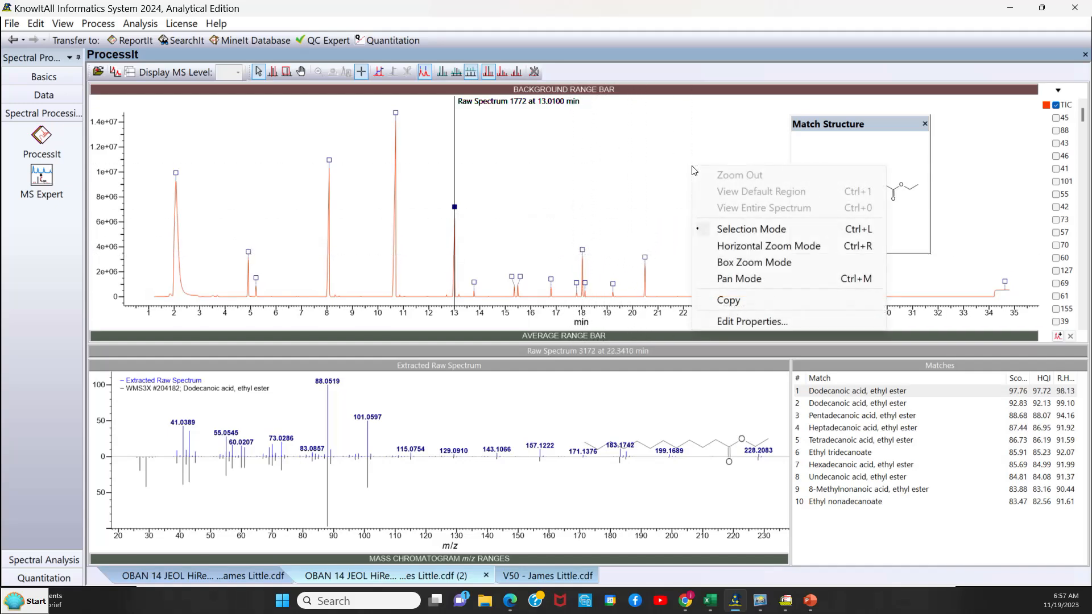
click(737, 247)
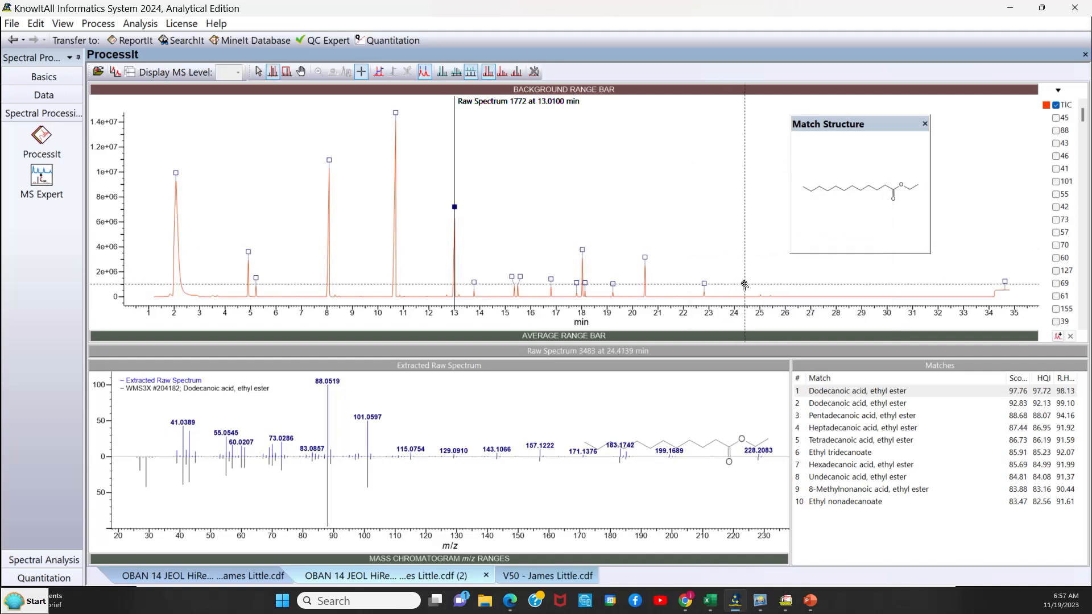
drag(745, 284, 788, 284)
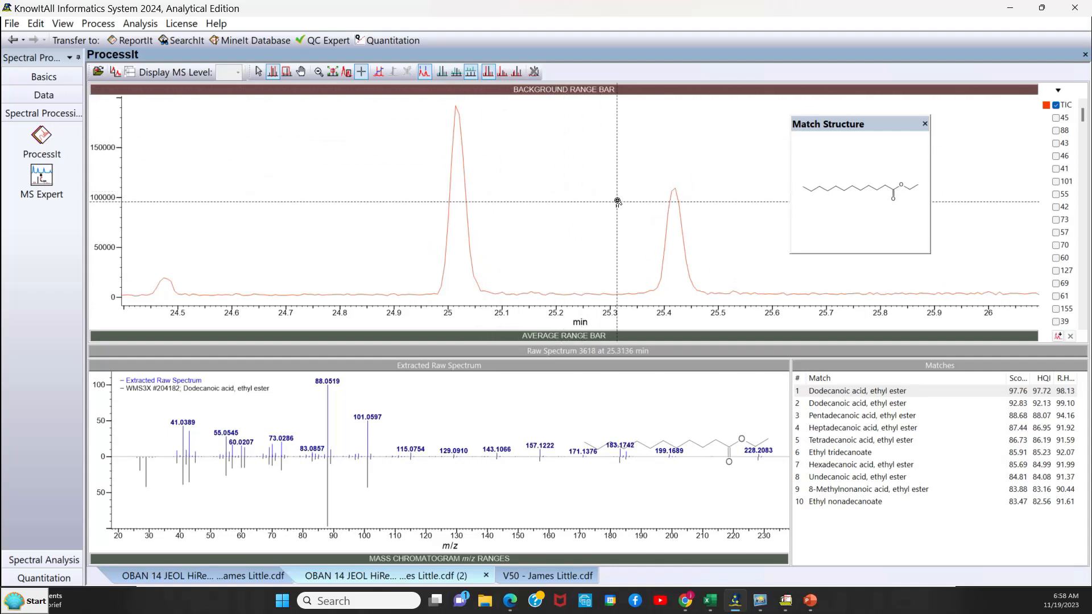
right_click(647, 134)
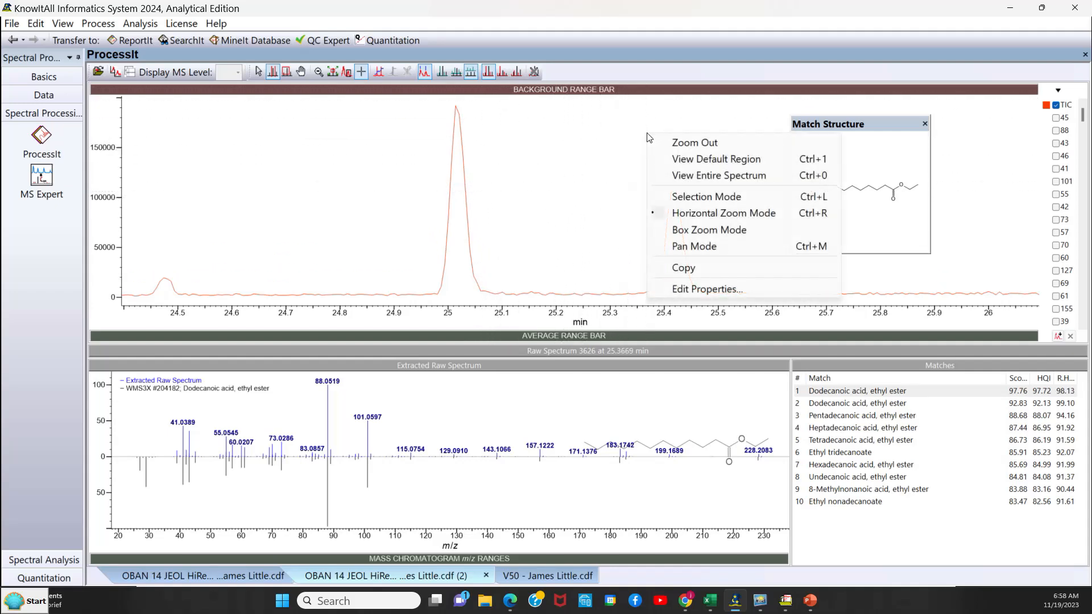
click(680, 198)
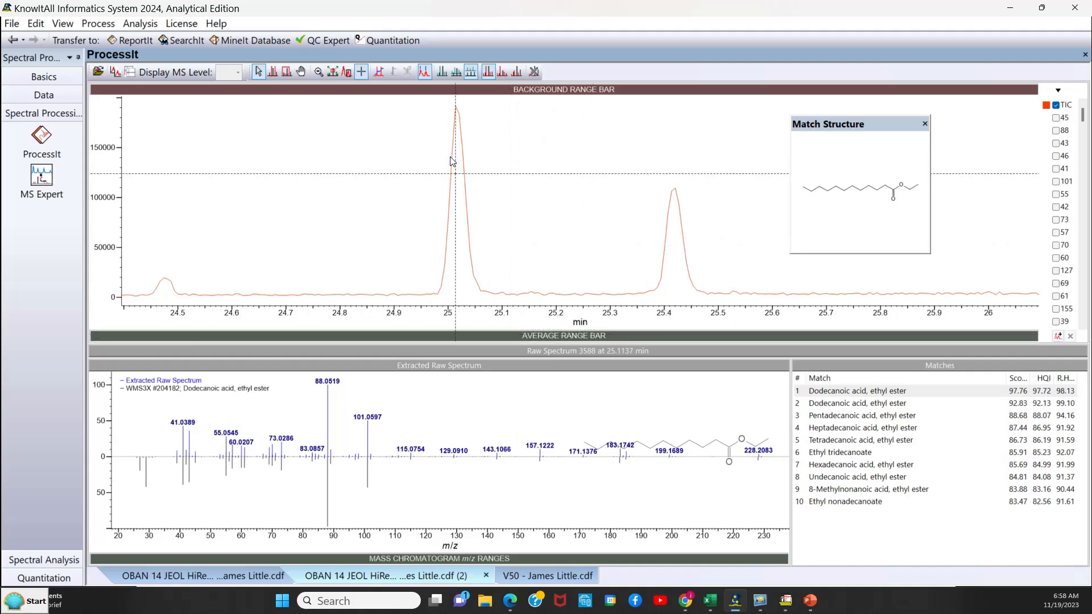
click(434, 337)
drag(434, 338, 493, 340)
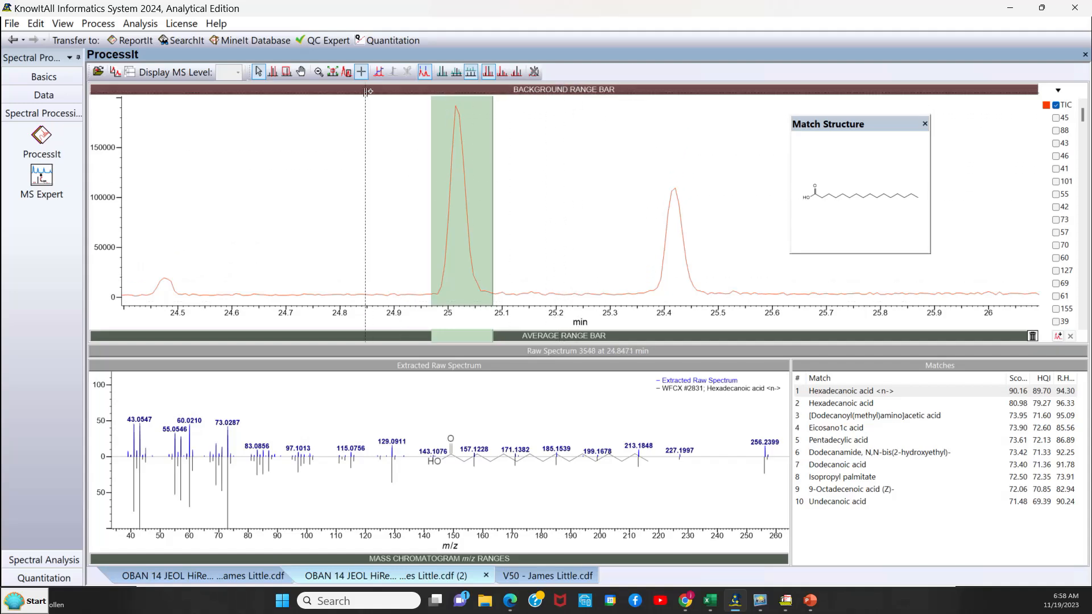
drag(368, 89, 395, 88)
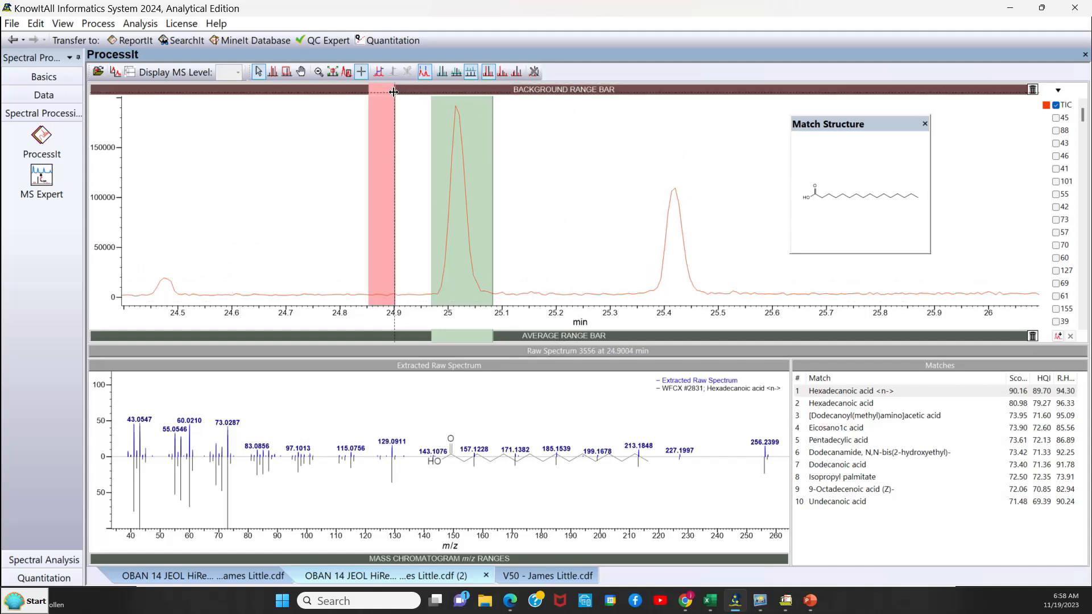
drag(526, 89, 555, 90)
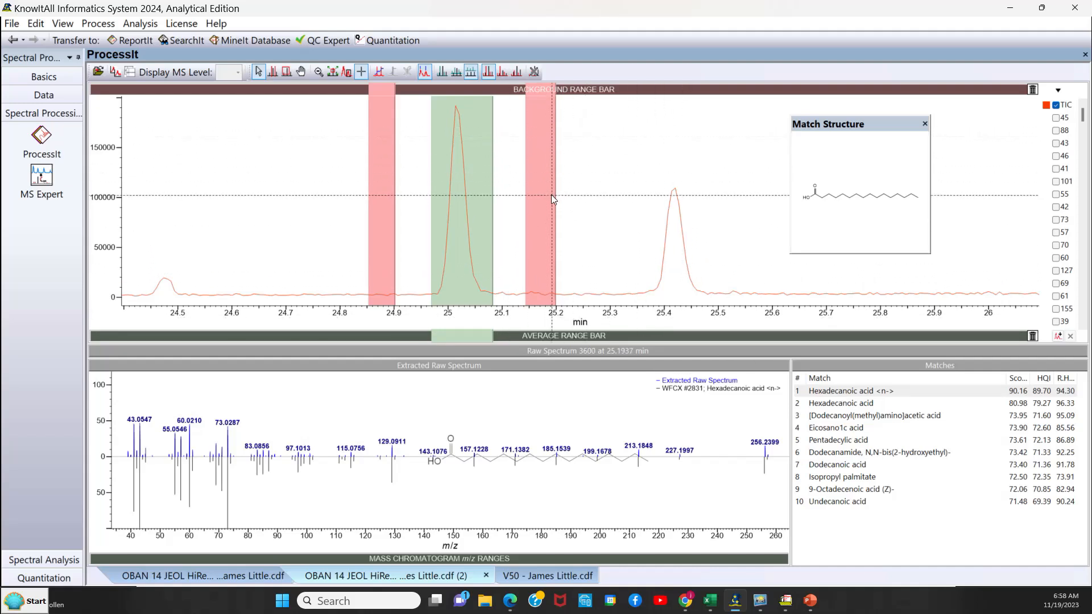
Replace these ranges with an average range of about 25.36-25.48 min and background ranges at about 25.28-25.31 and 25.52-25.57 min.
click(1033, 91)
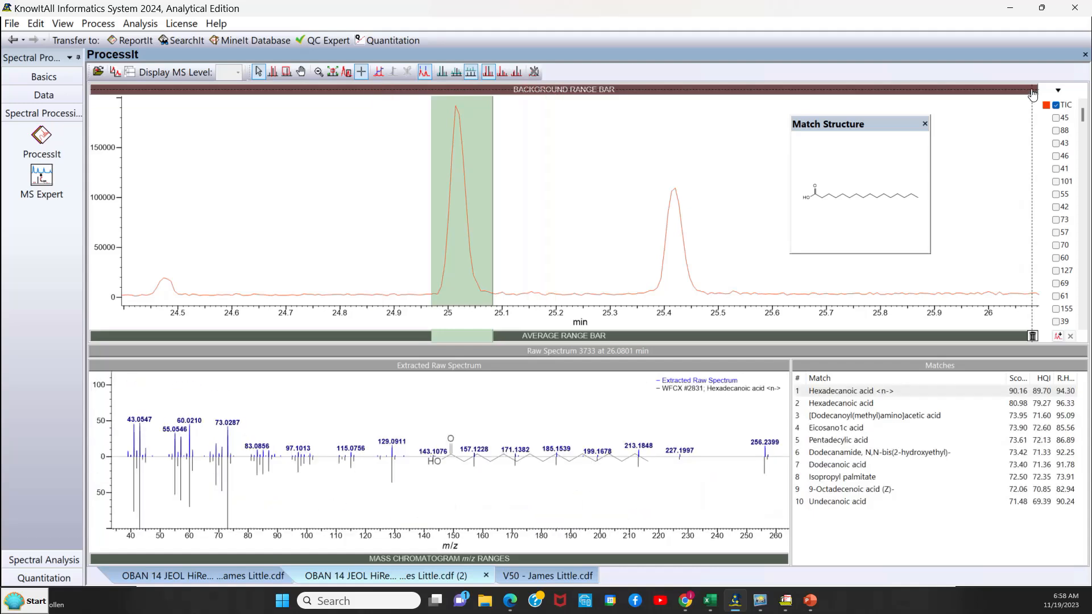
click(1033, 336)
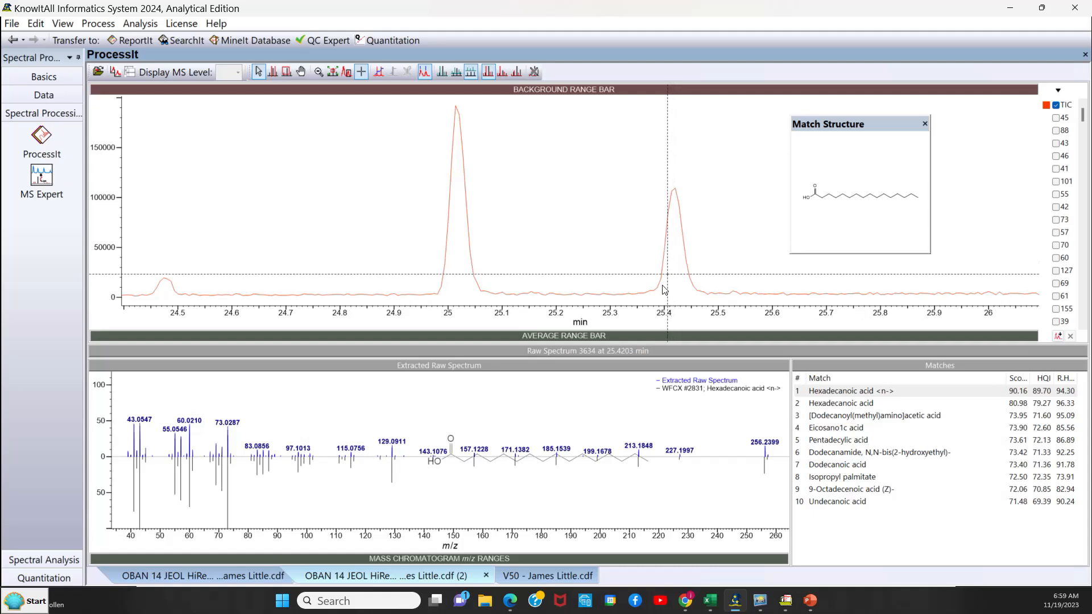
drag(644, 335, 702, 334)
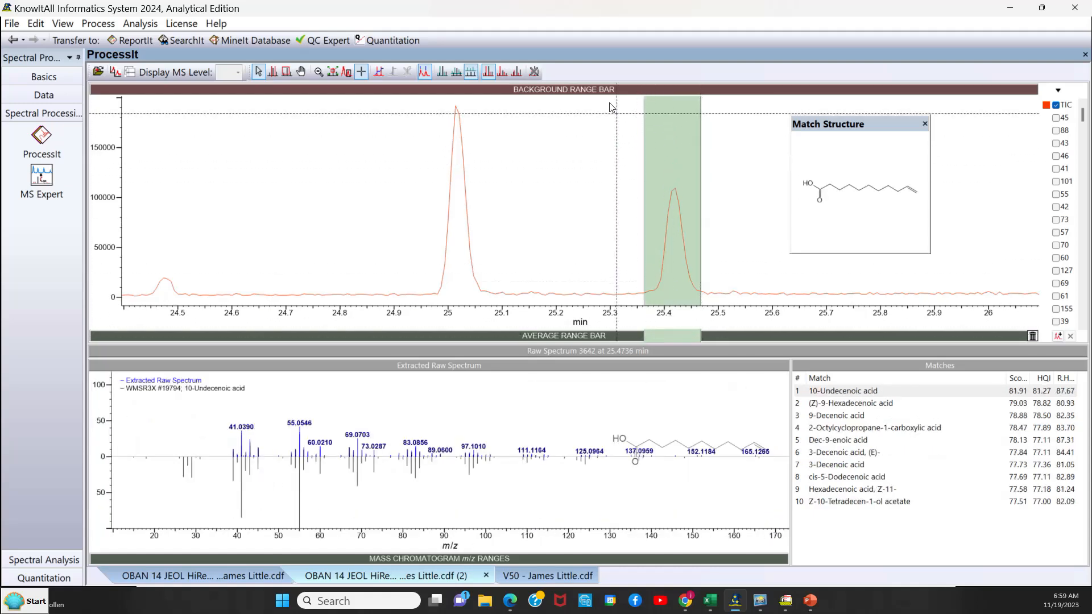
drag(598, 91, 616, 91)
drag(729, 91, 755, 93)
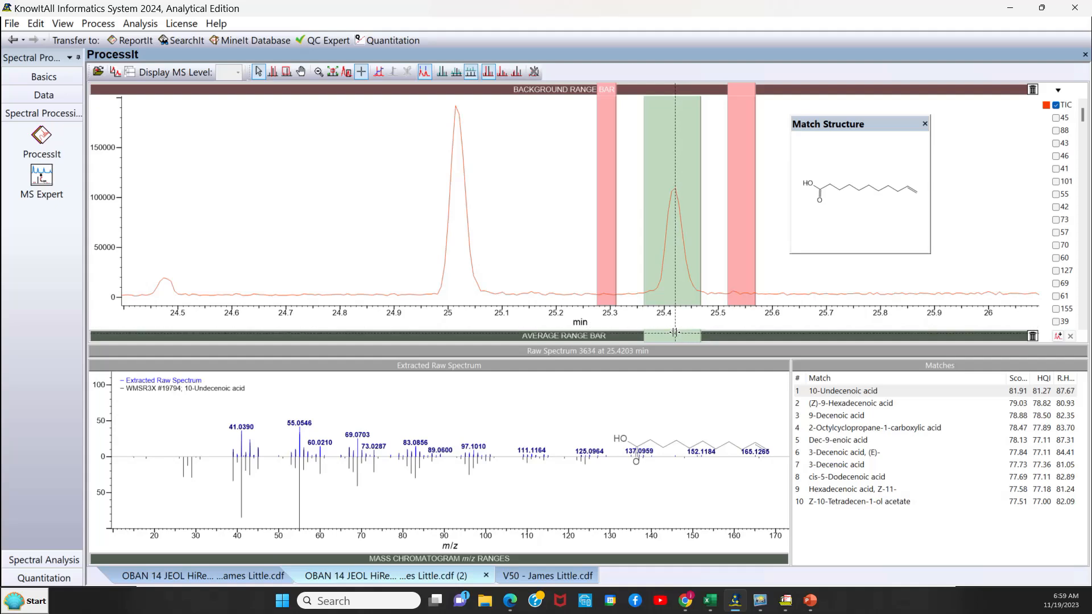
drag(675, 334, 642, 337)
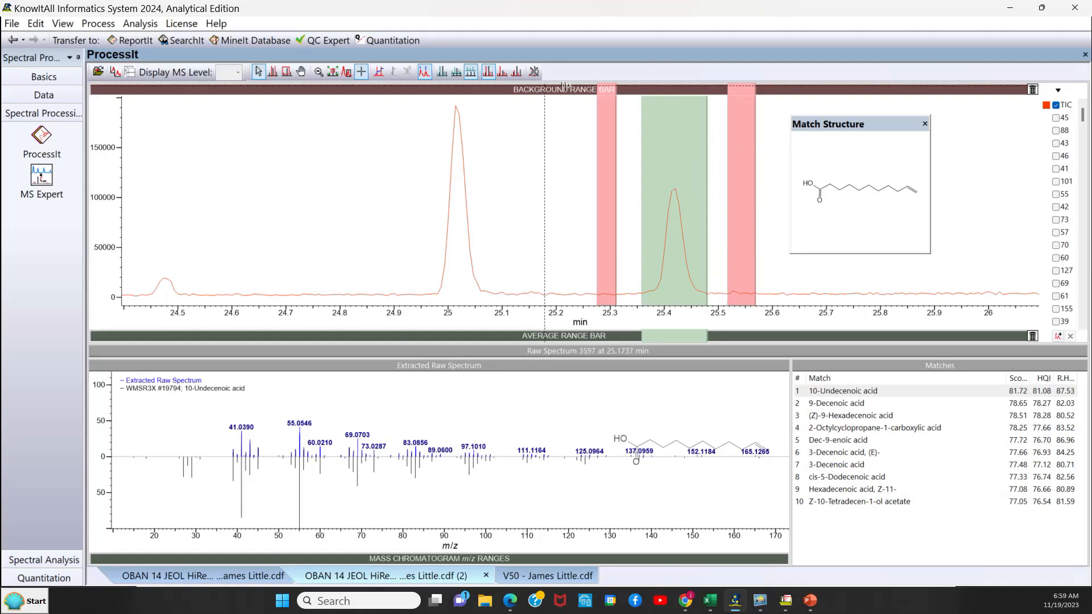
drag(605, 90, 615, 89)
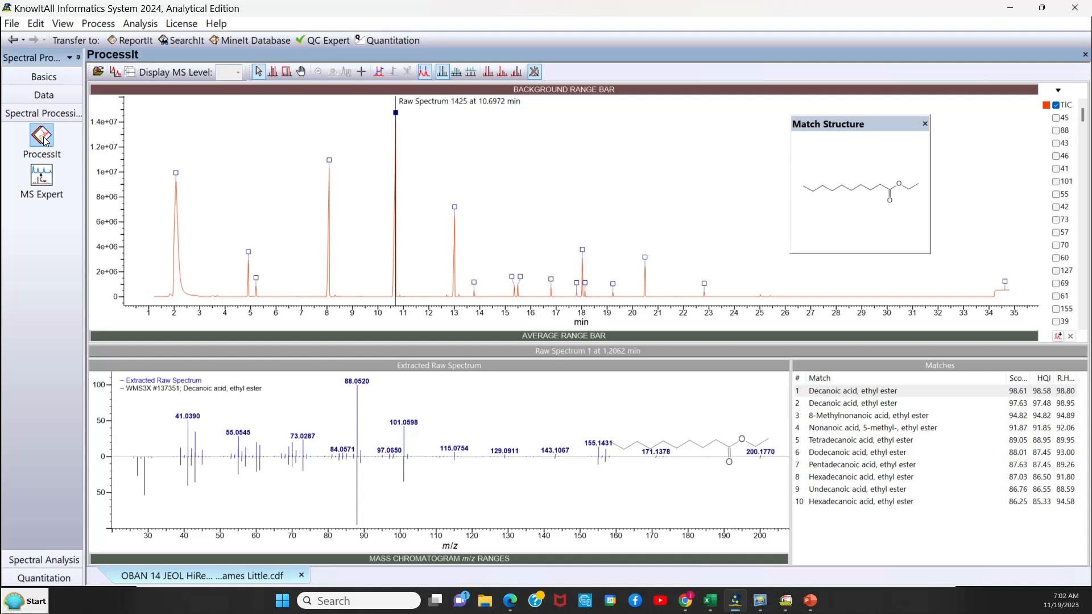
Open the V50 .cdf data file from the MS Expert folder.
click(12, 25)
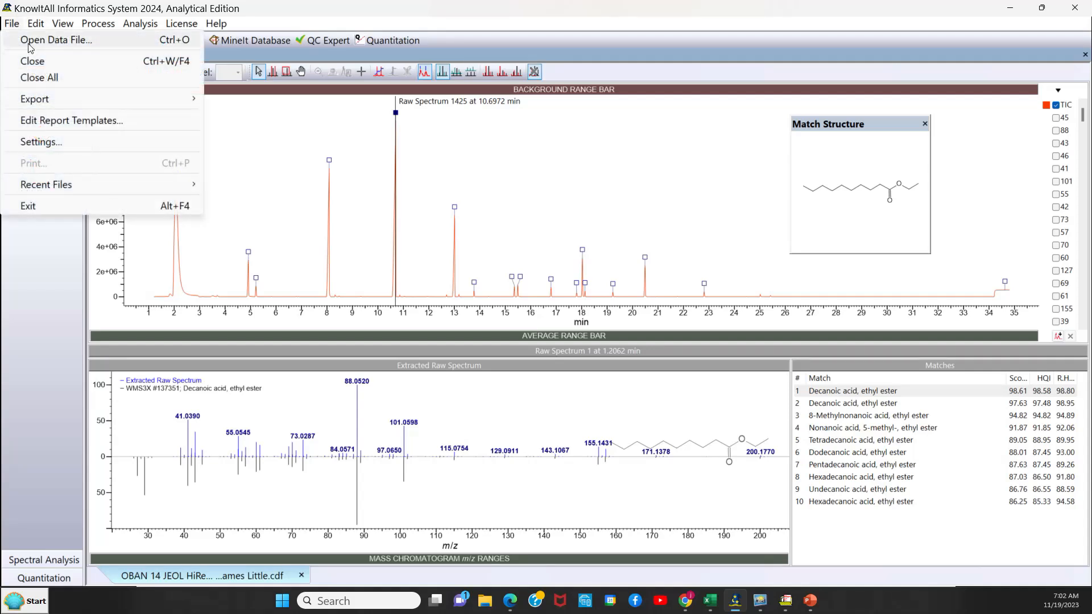
click(28, 41)
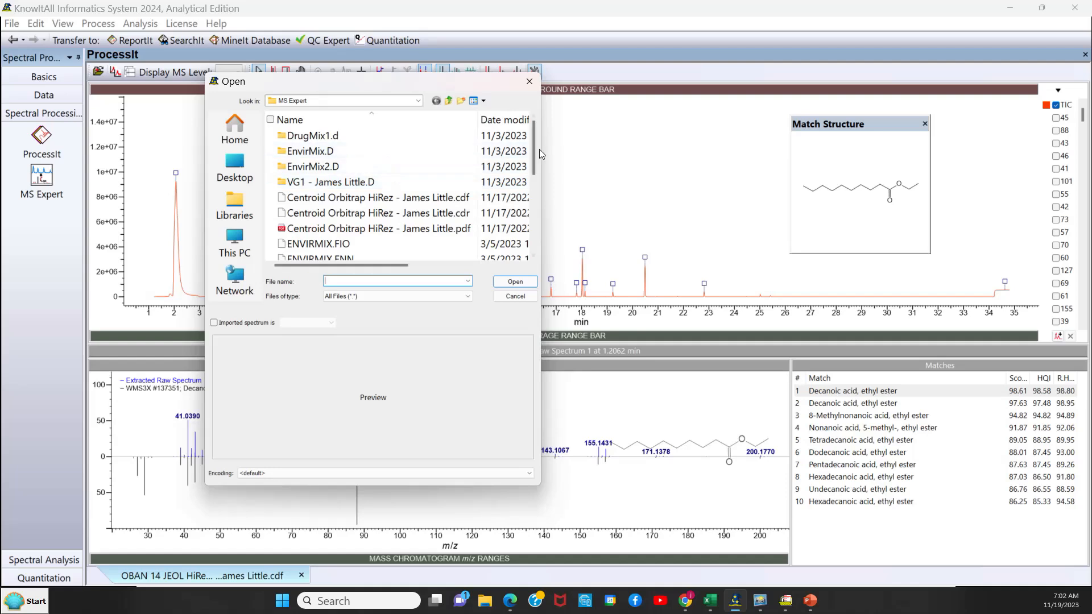
drag(533, 149, 531, 224)
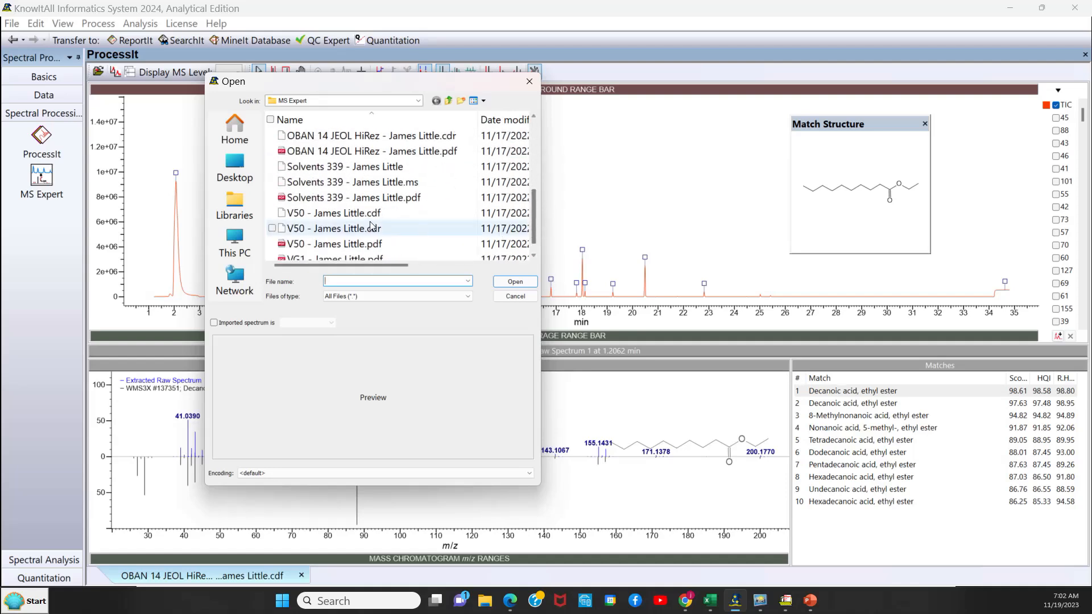
click(361, 217)
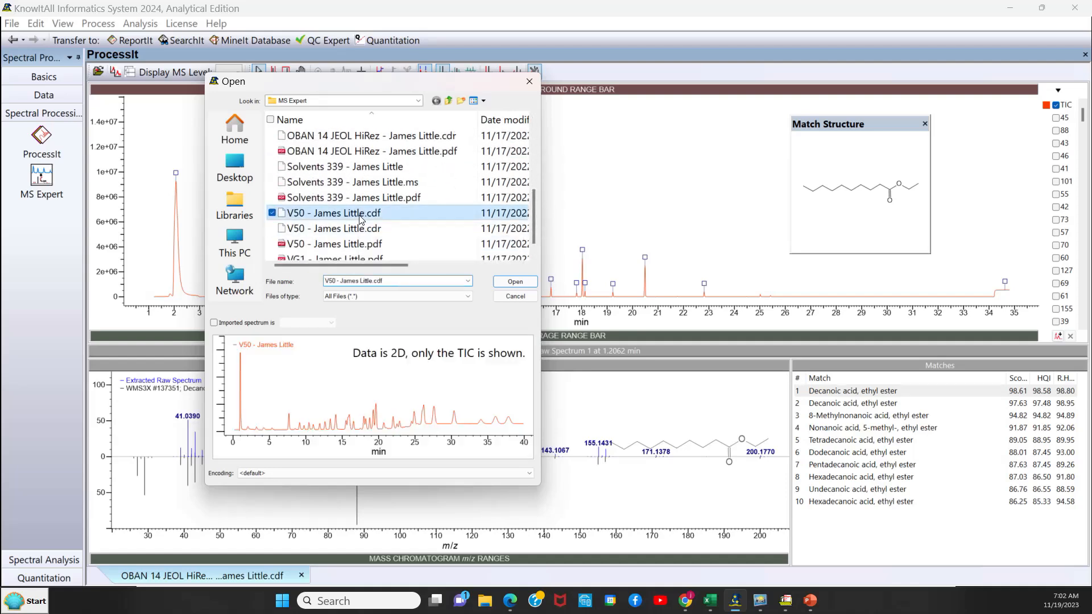
click(509, 287)
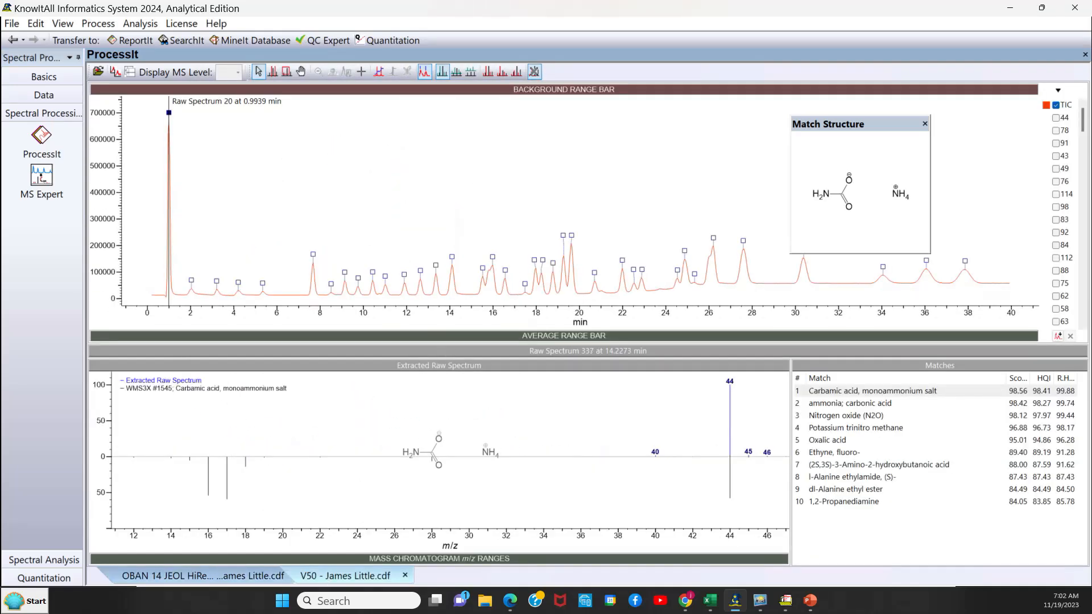
Compare the OBAN 14 and V50 chromatograms by alternating between the two open files, ending on V50.
click(234, 576)
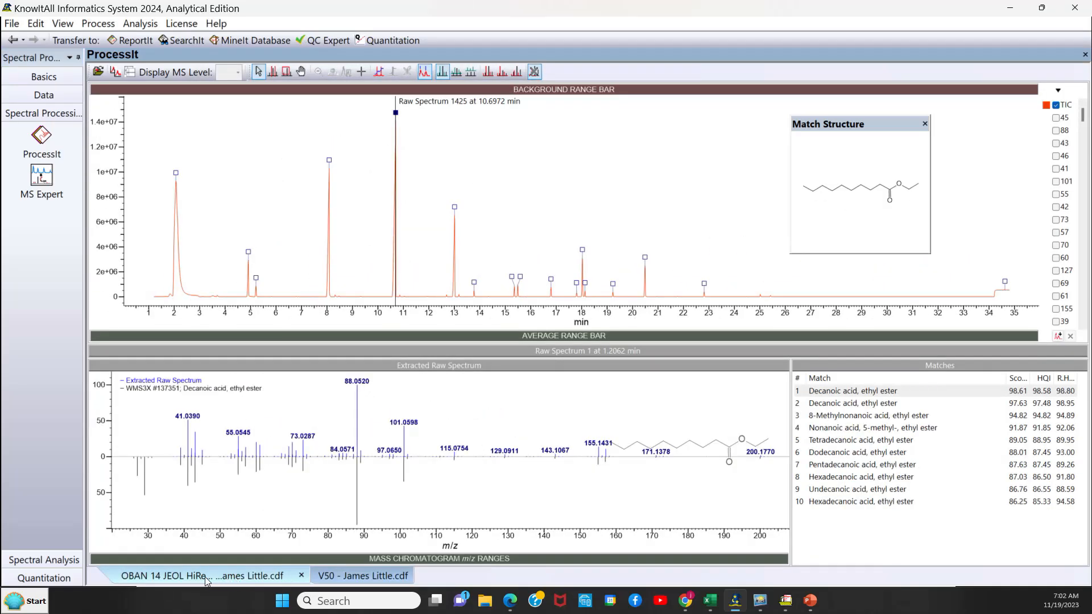
click(345, 576)
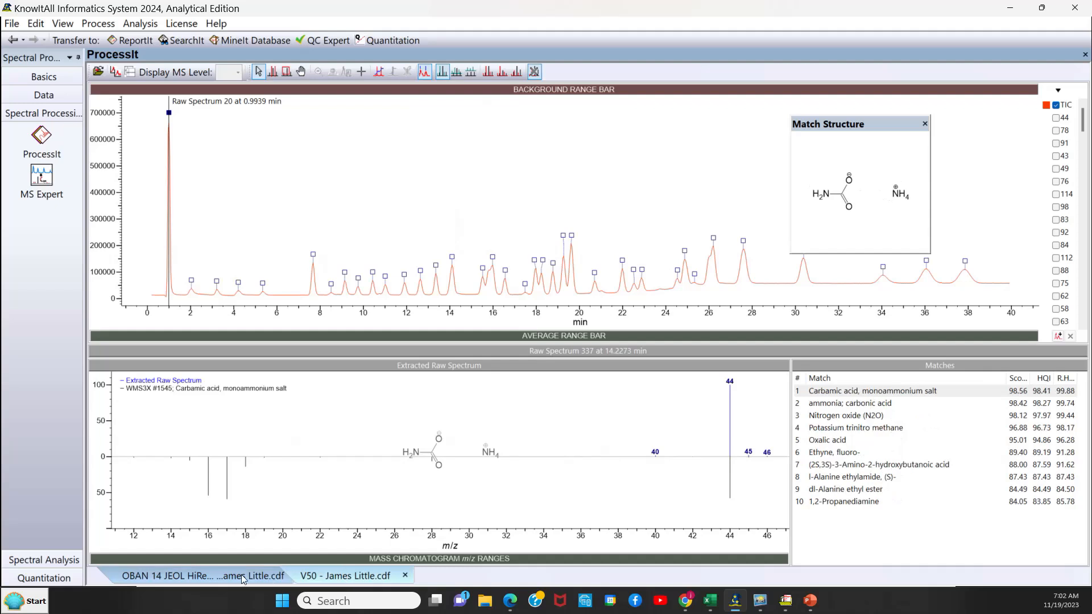
click(242, 578)
click(347, 576)
Examine the library matches for the V50 peak near 15.52 min, within the region of about 14.9-17.0 min.
right_click(509, 166)
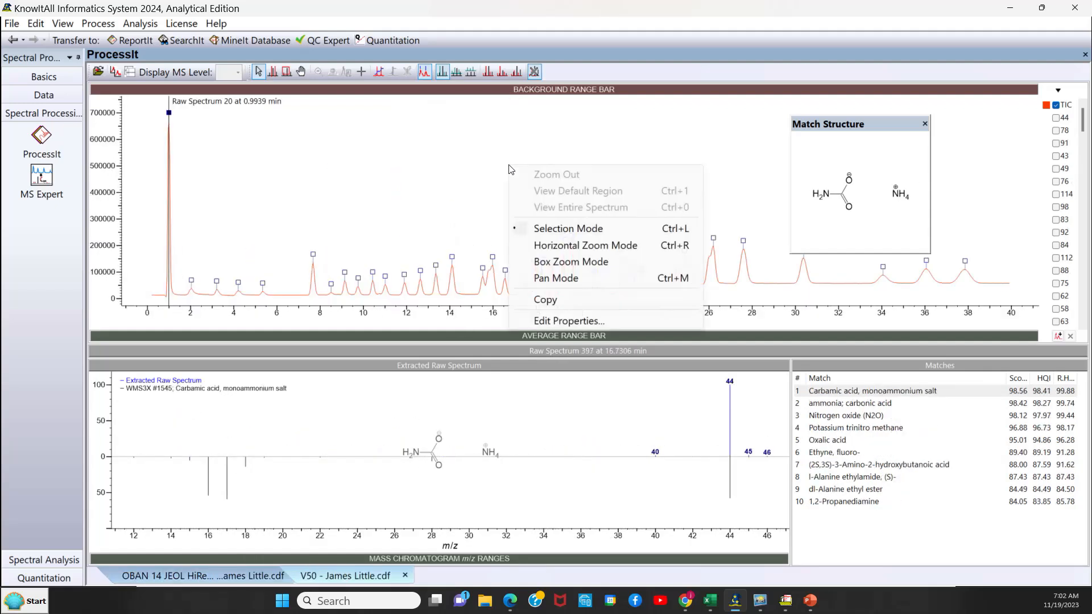
click(546, 246)
drag(469, 259, 515, 265)
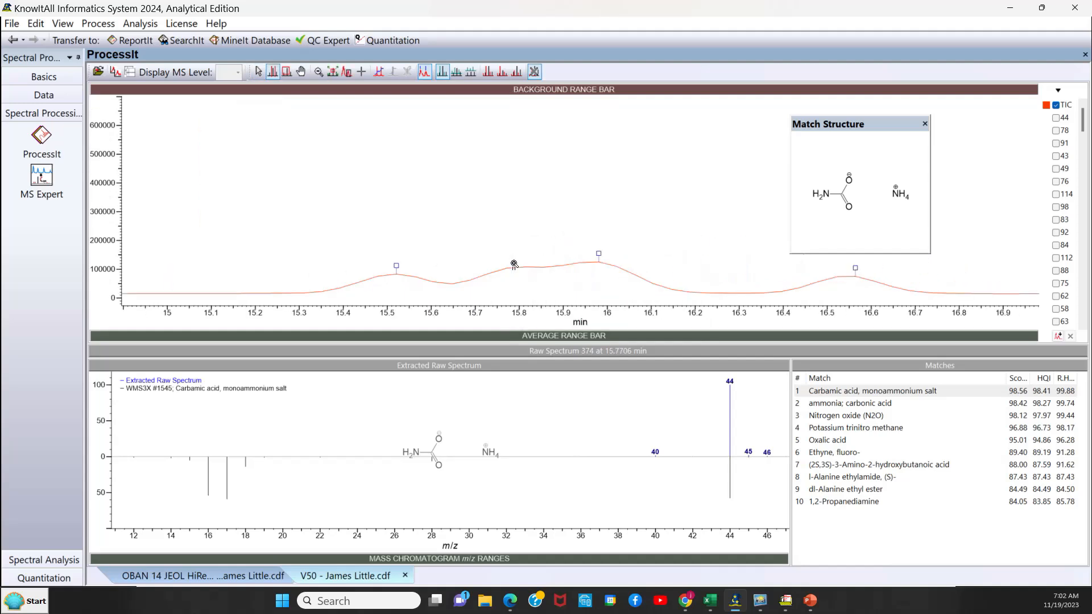
right_click(572, 140)
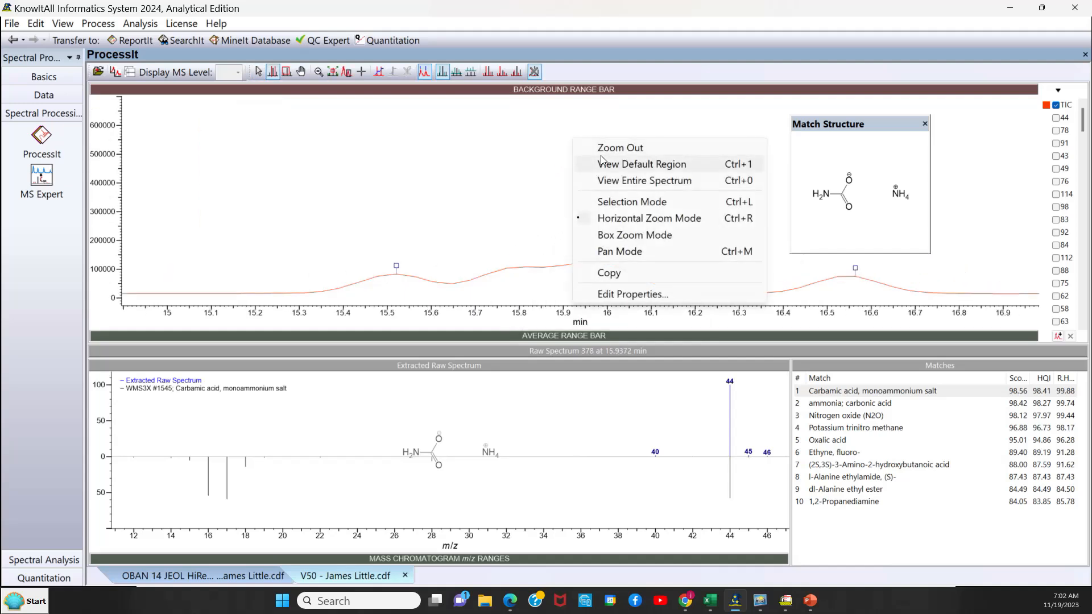
click(608, 208)
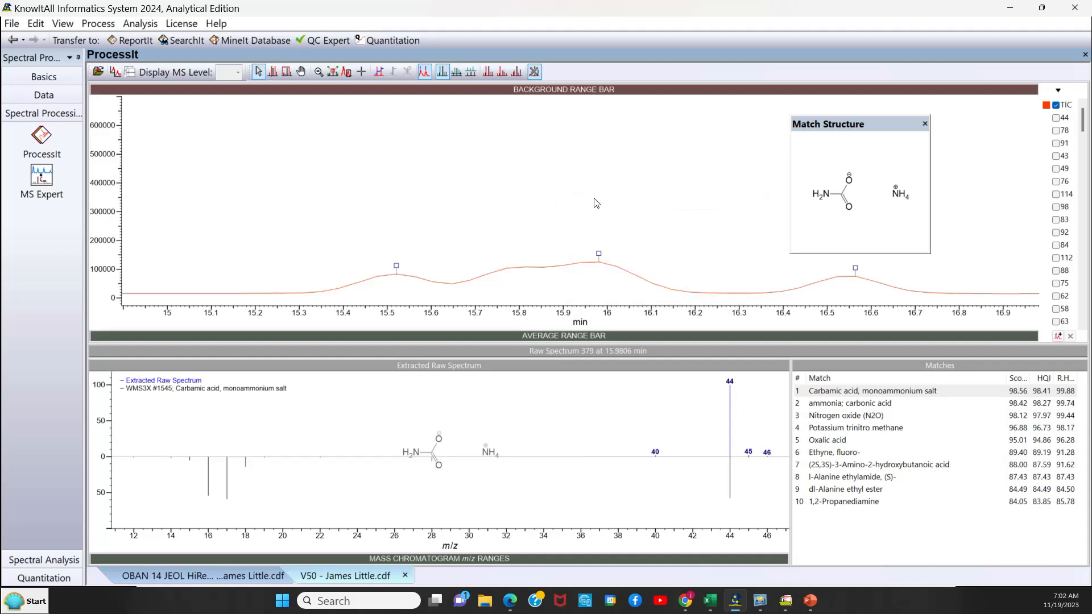
click(398, 268)
click(397, 266)
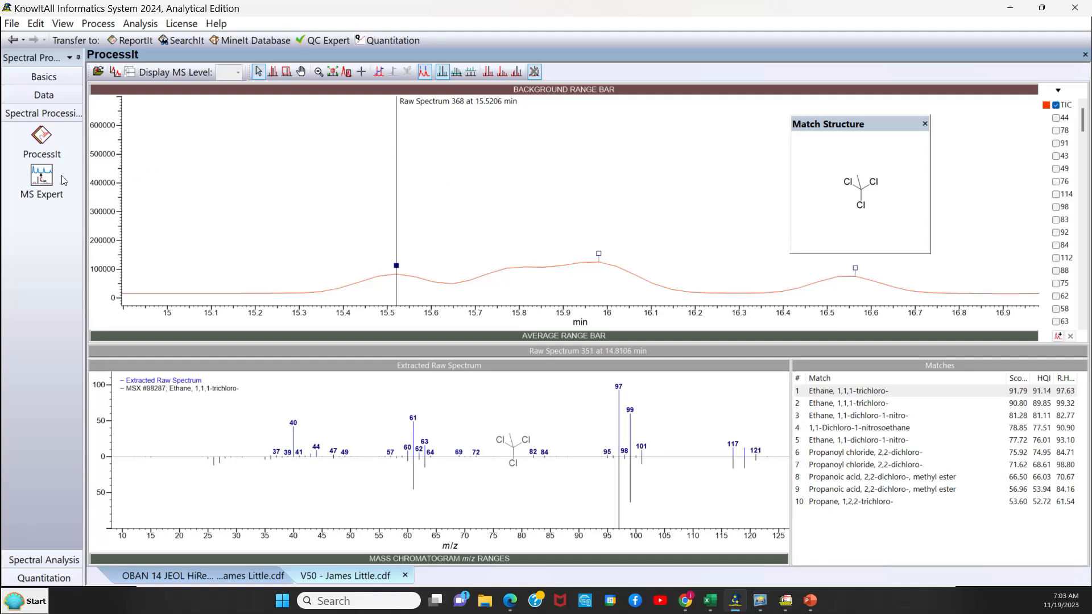
Switch to MS Expert and close the open V50 analysis and the second OBAN 14 analysis.
click(43, 175)
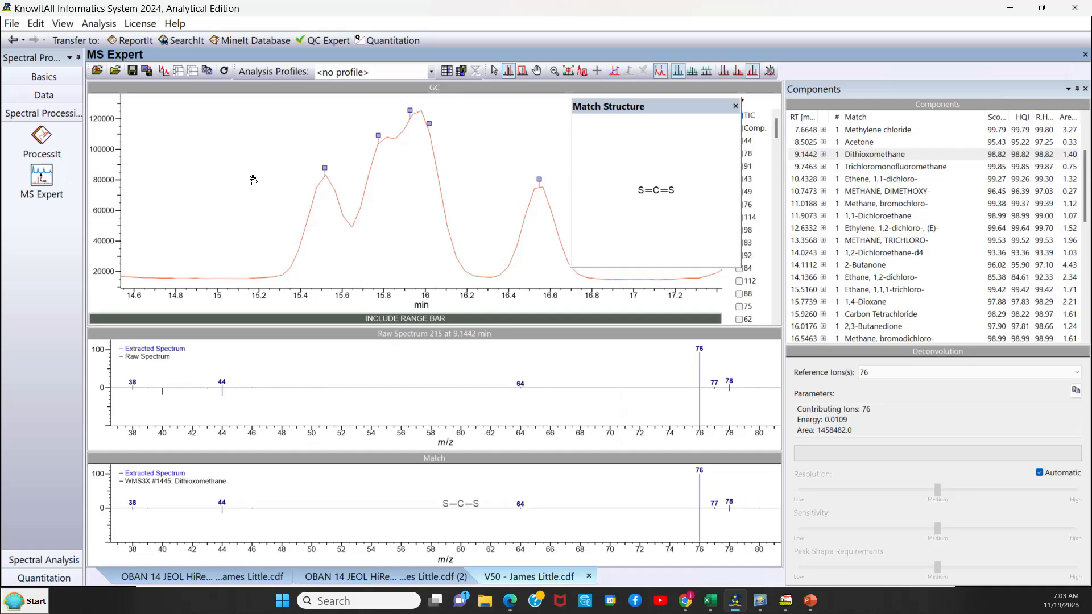
click(590, 577)
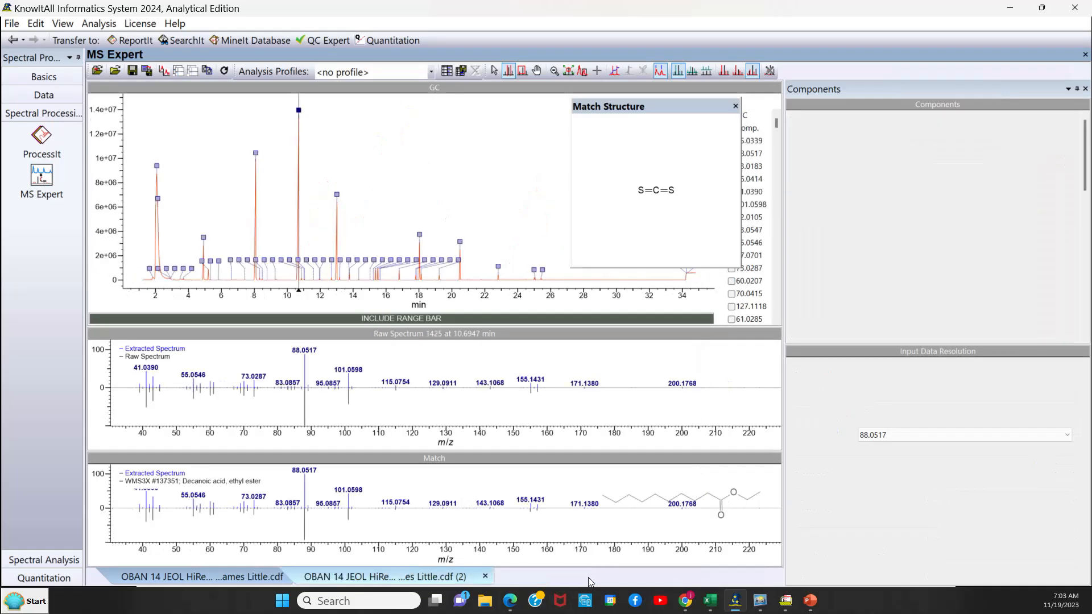
click(477, 577)
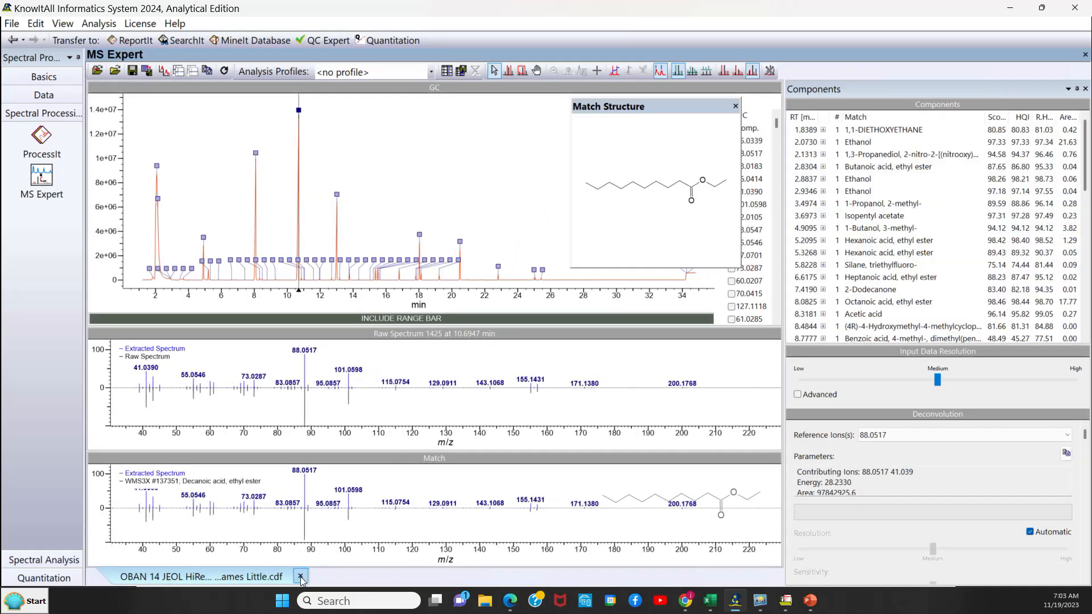
Open the V50 .cdf data file from the MS Expert folder for component analysis.
click(12, 23)
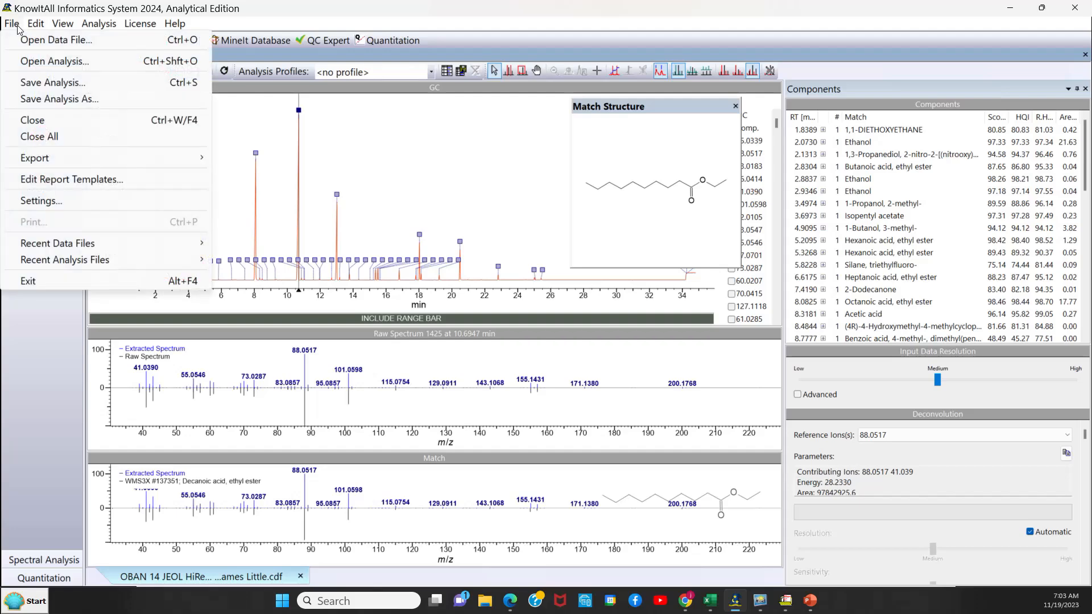
click(21, 39)
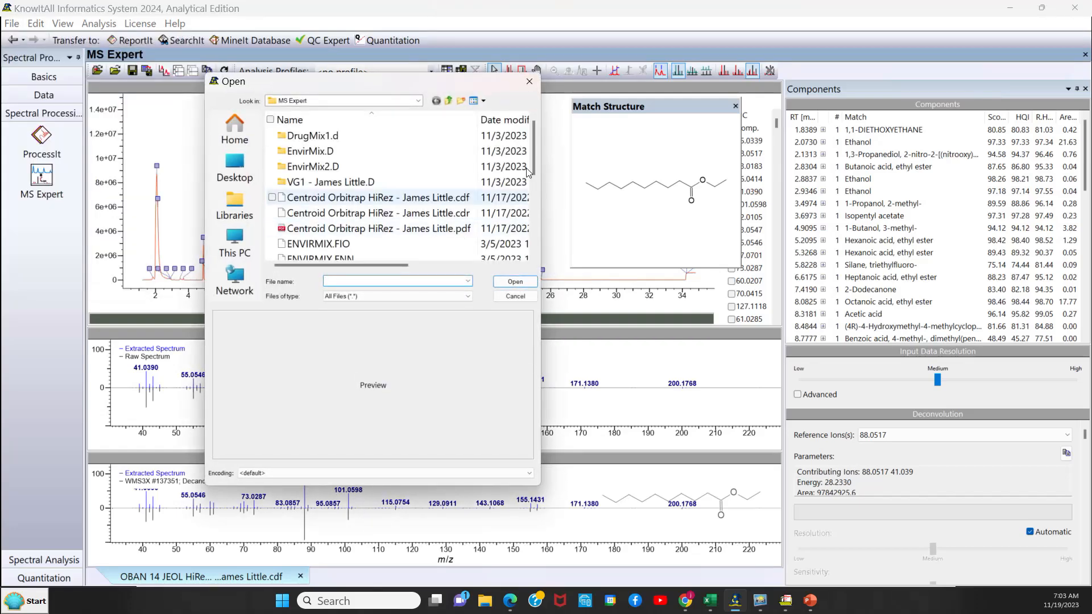
drag(533, 157, 540, 243)
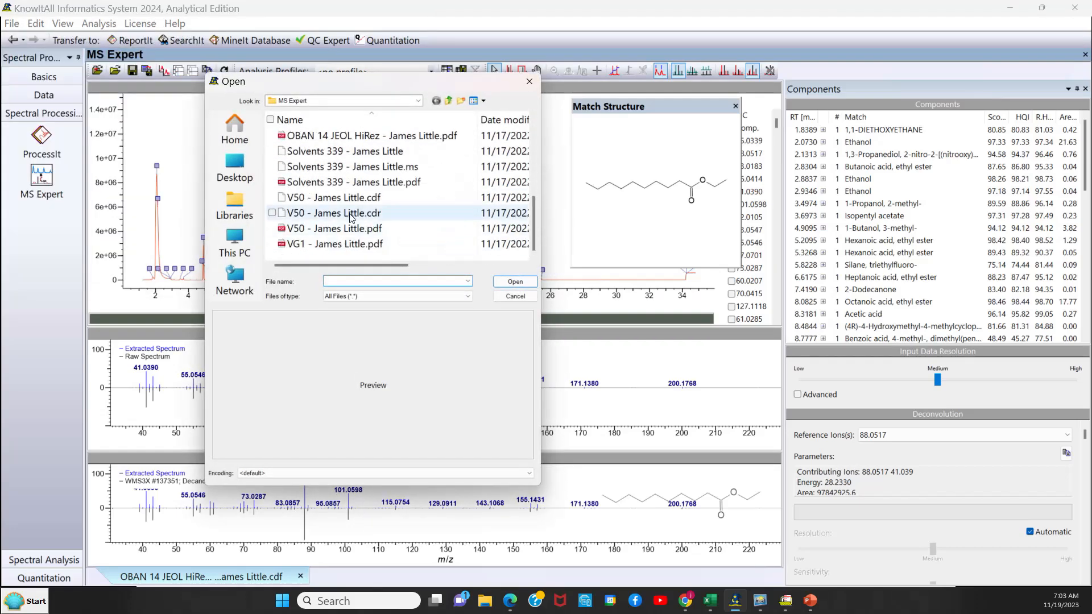
click(337, 200)
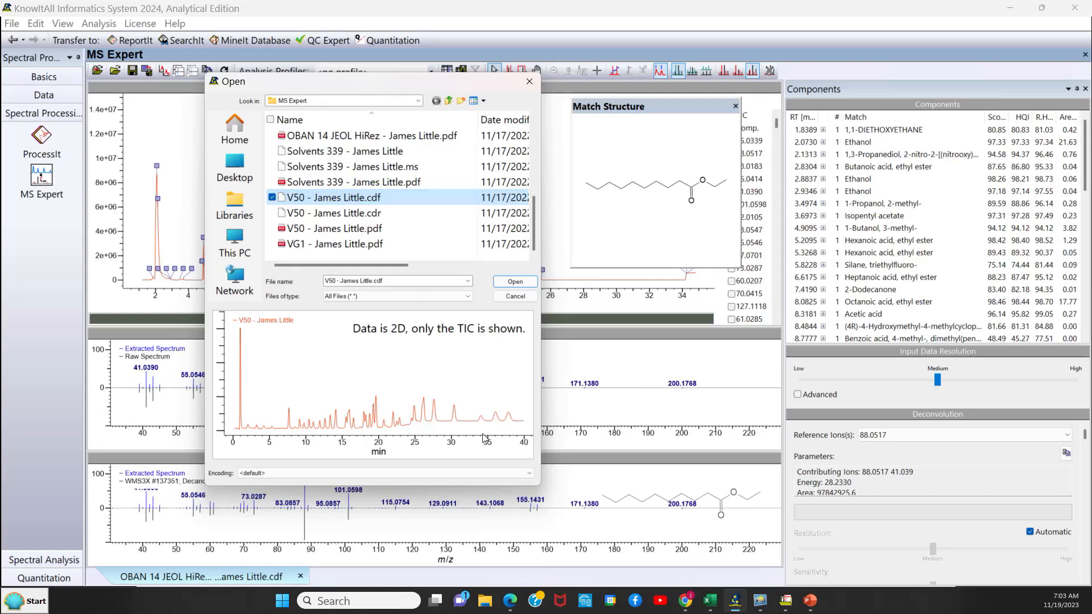
click(510, 282)
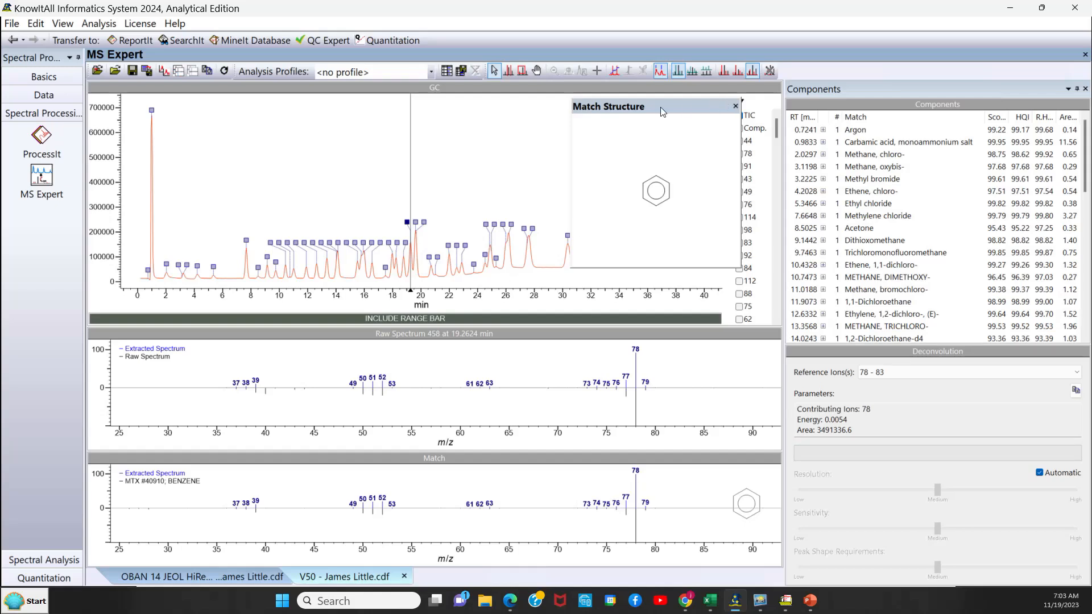
Move the match structure window aside and expand the list of library matches for the V50 peak near 7.66 min.
drag(662, 107, 678, 106)
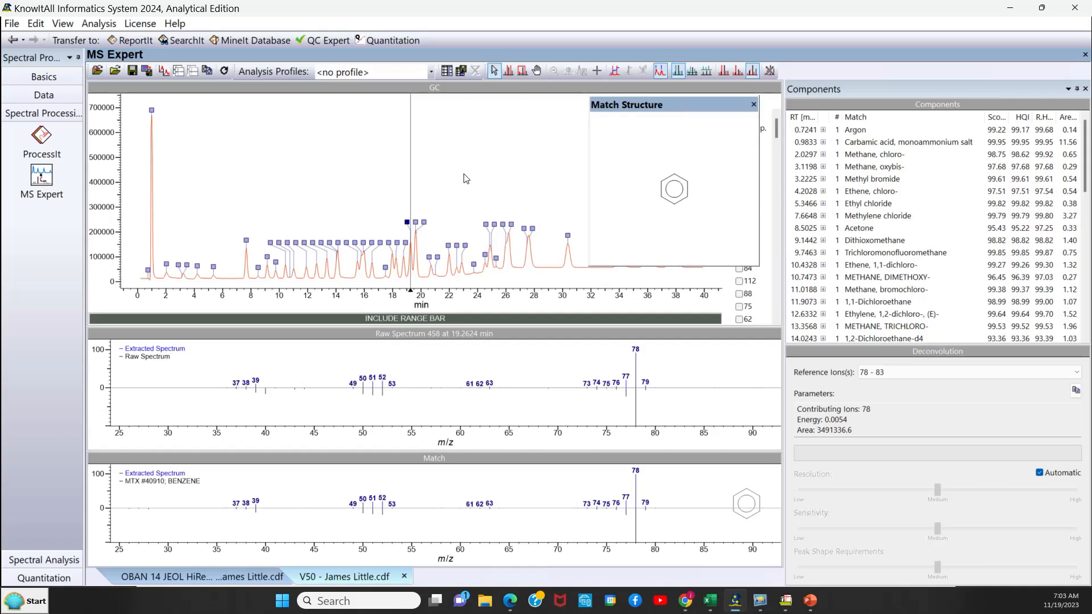
click(246, 242)
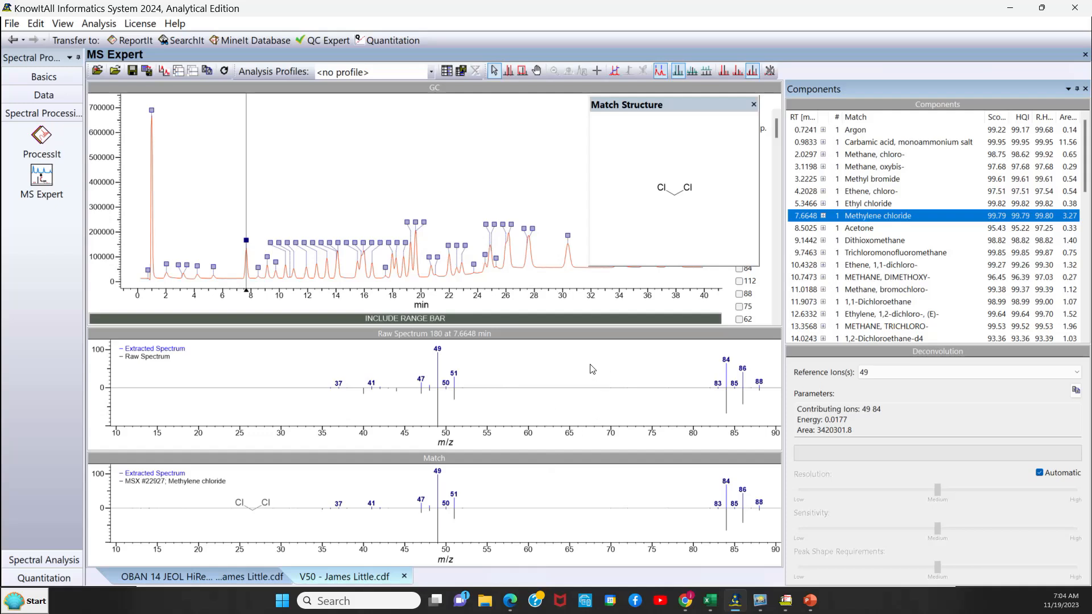
click(823, 217)
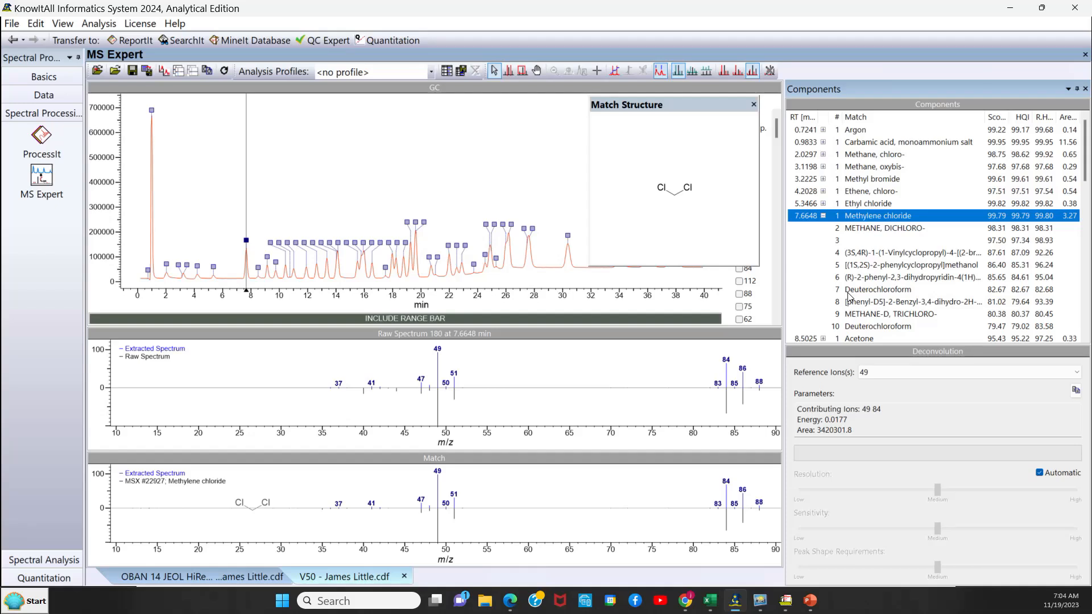
Examine the library match of each component marked between about 15.5 and 16.0 min in the V50 chromatogram.
right_click(347, 158)
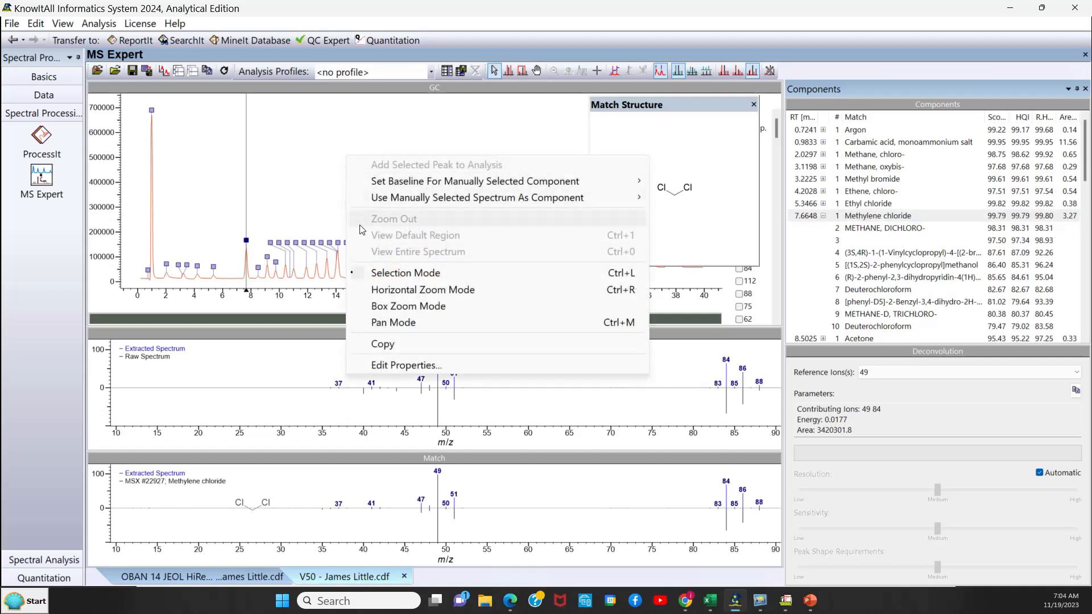
click(392, 290)
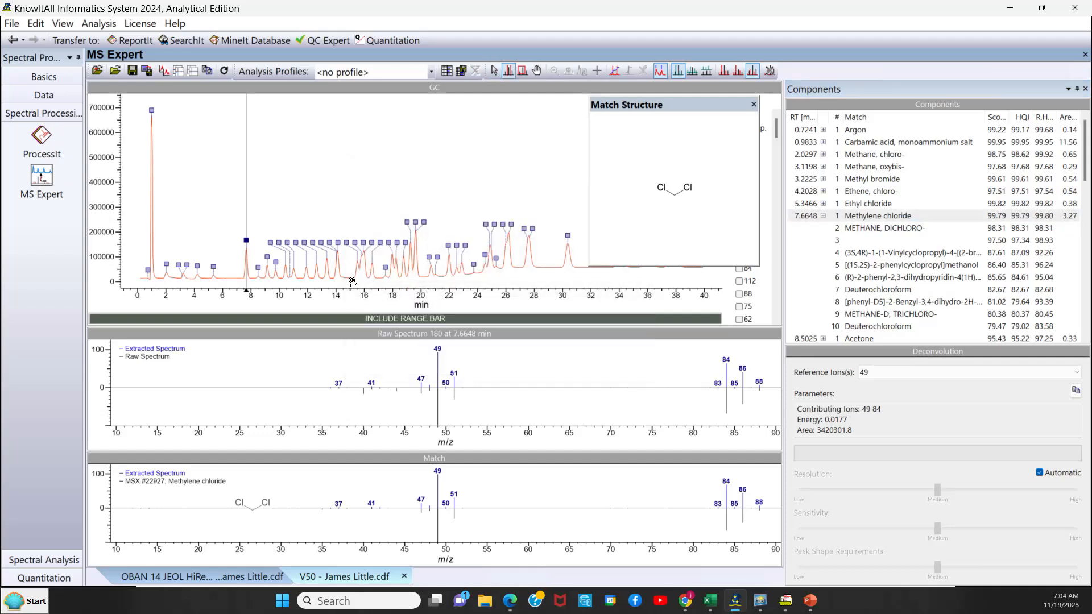
drag(346, 285, 376, 284)
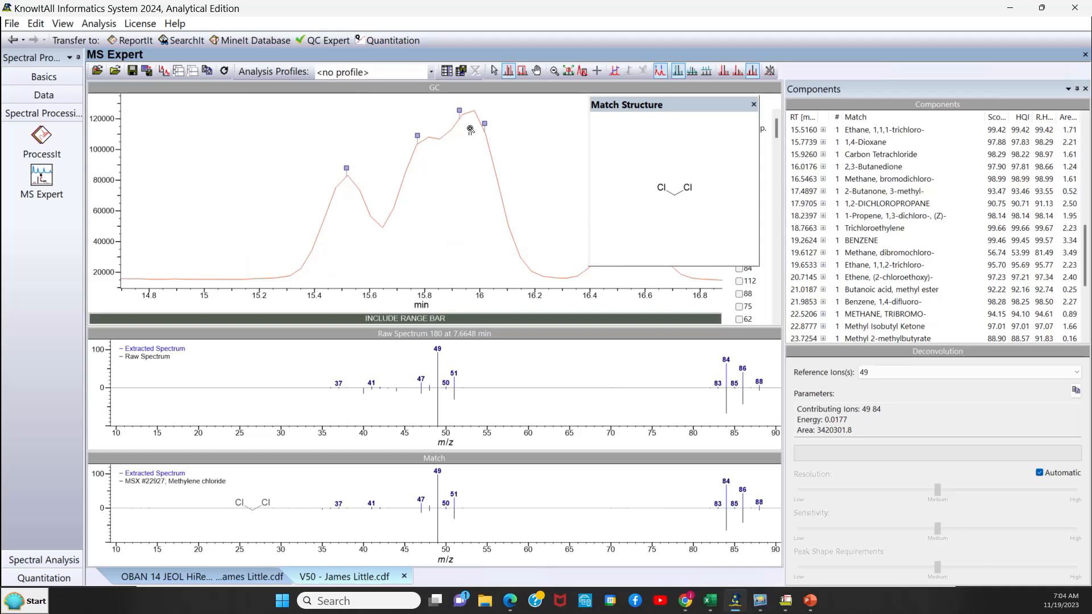
click(346, 169)
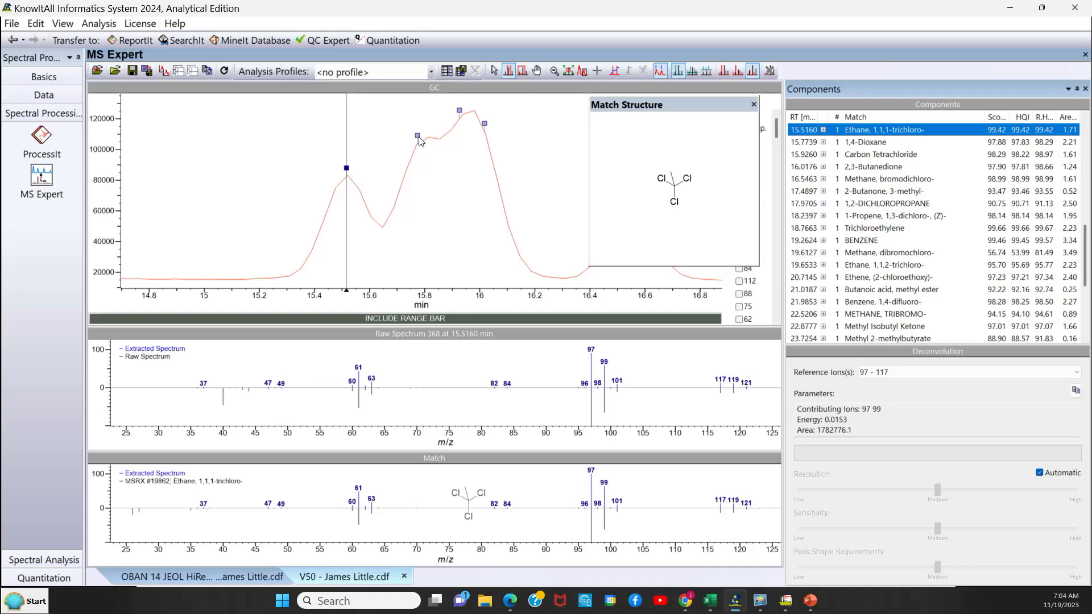
click(417, 136)
click(460, 112)
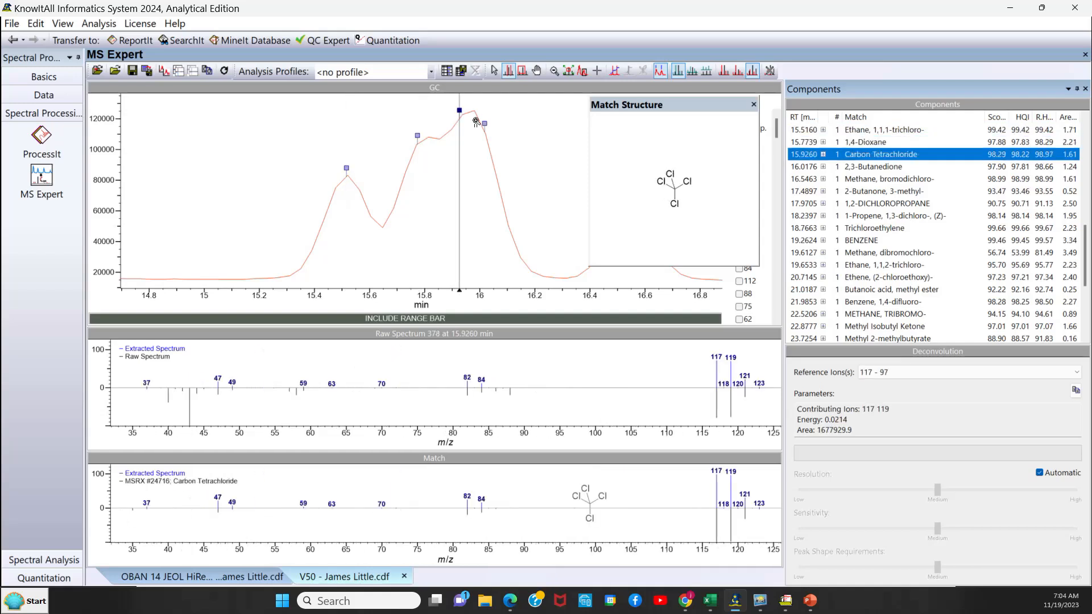
click(485, 124)
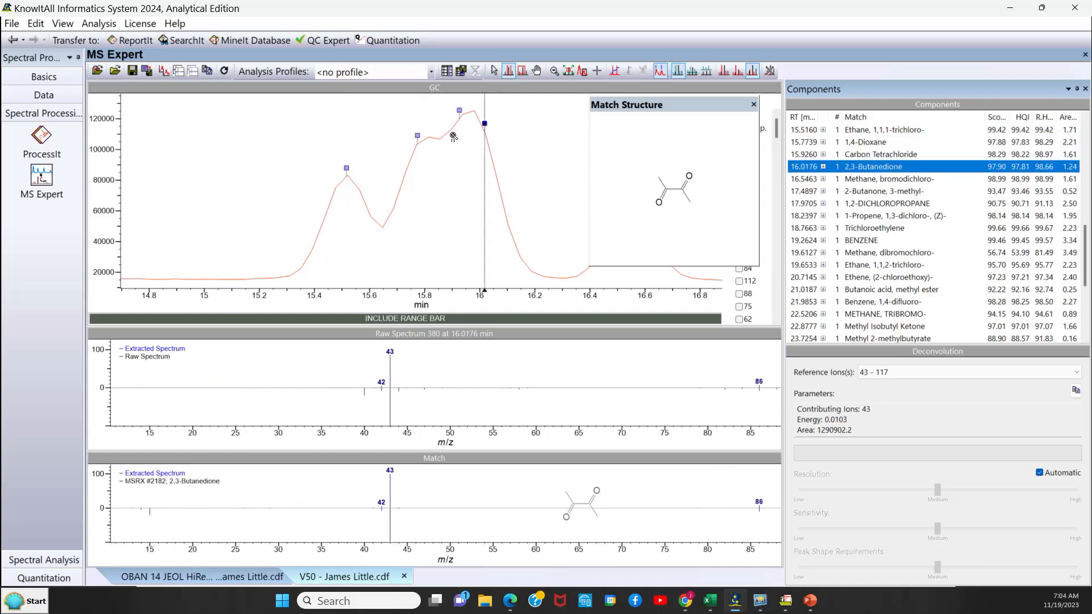
right_click(259, 138)
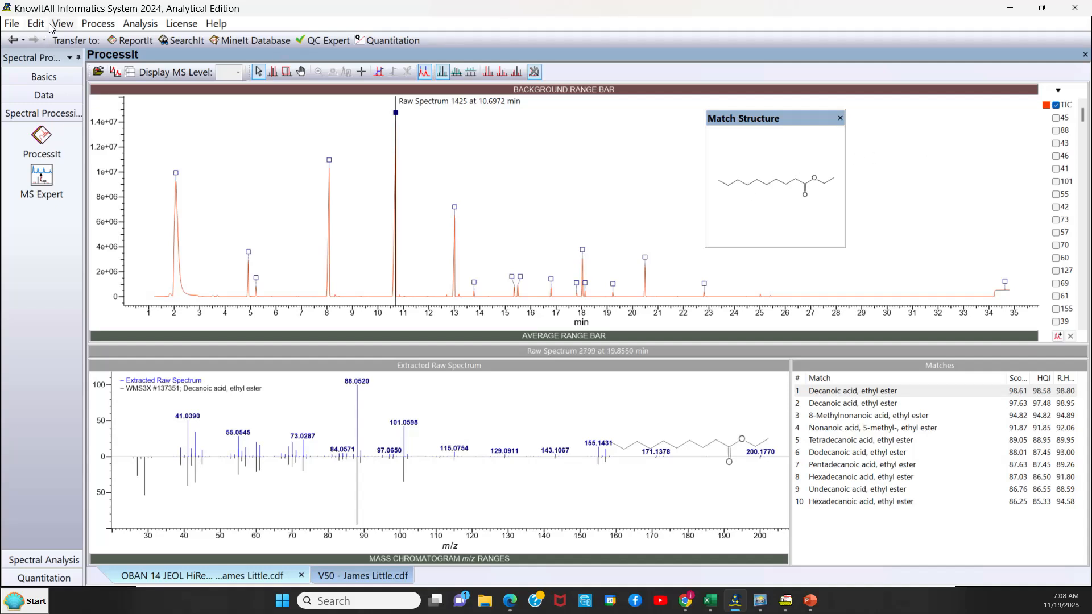
Integrate the OBAN 14 chromatogram automatically in ProcessIt using Tangential Skim, 2% noise threshold, 0.1 min minimum peak distance and baseline correction.
click(82, 24)
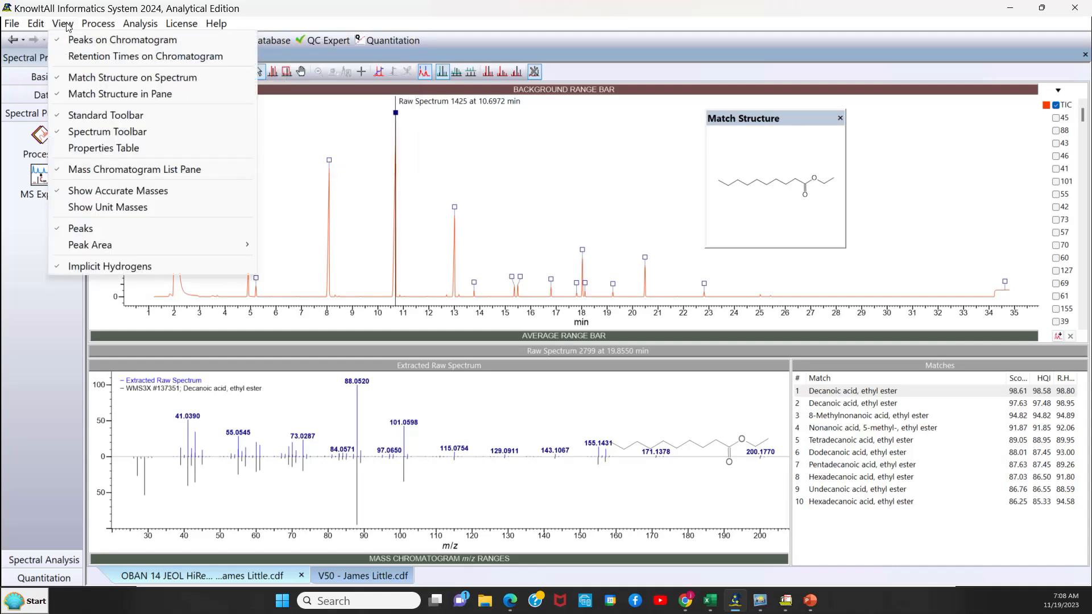
click(61, 25)
click(138, 27)
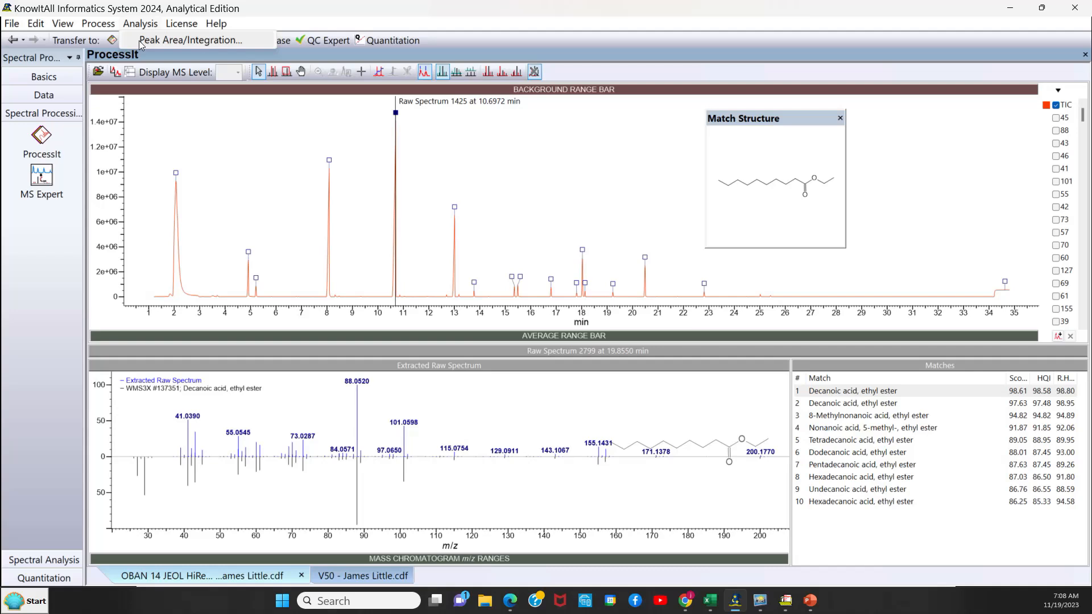
click(139, 40)
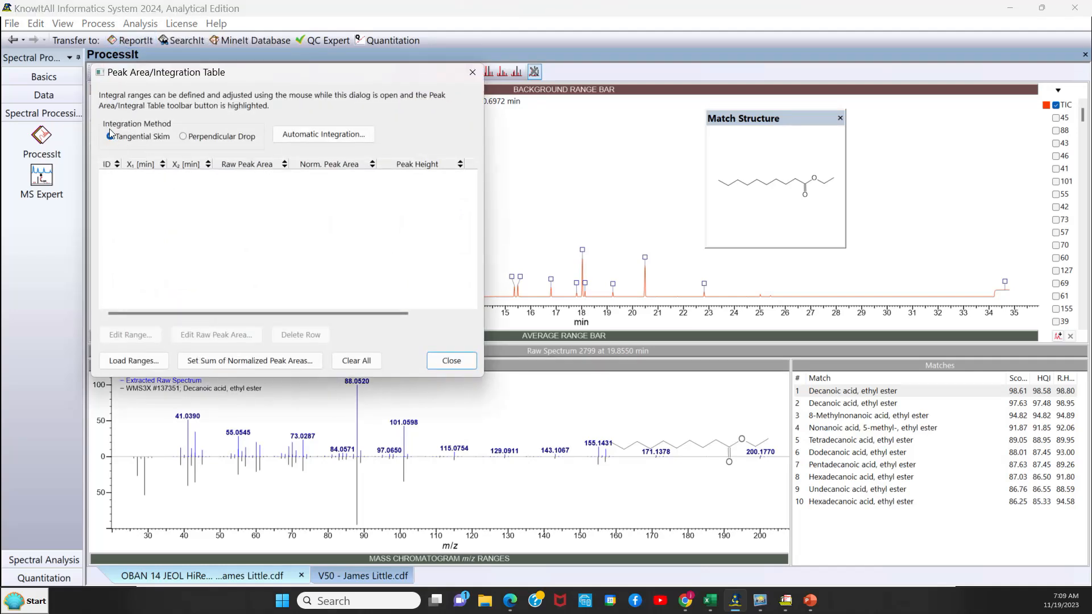
click(306, 134)
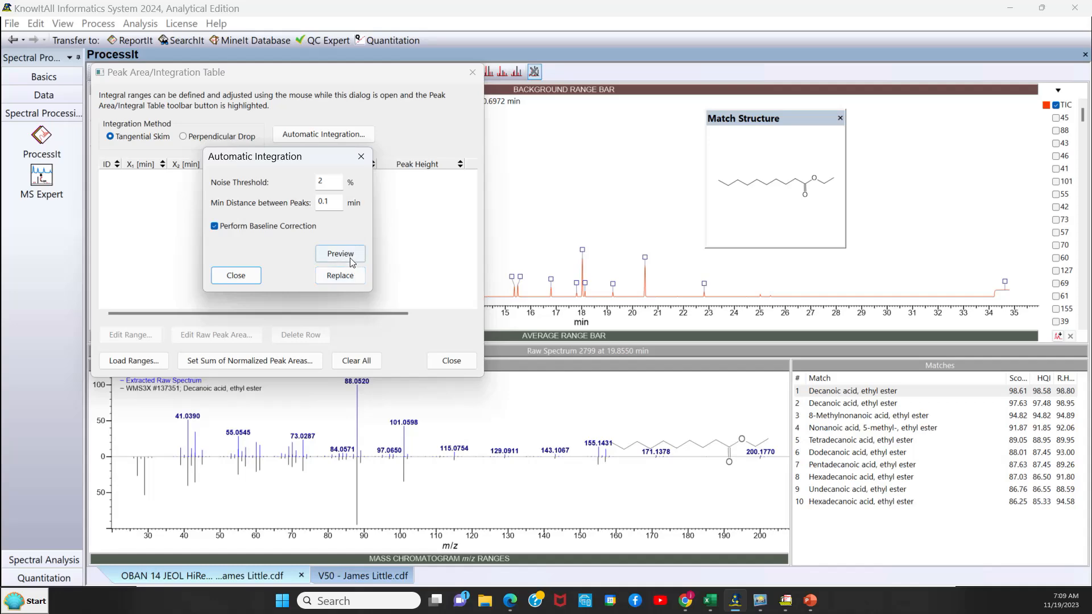
click(340, 275)
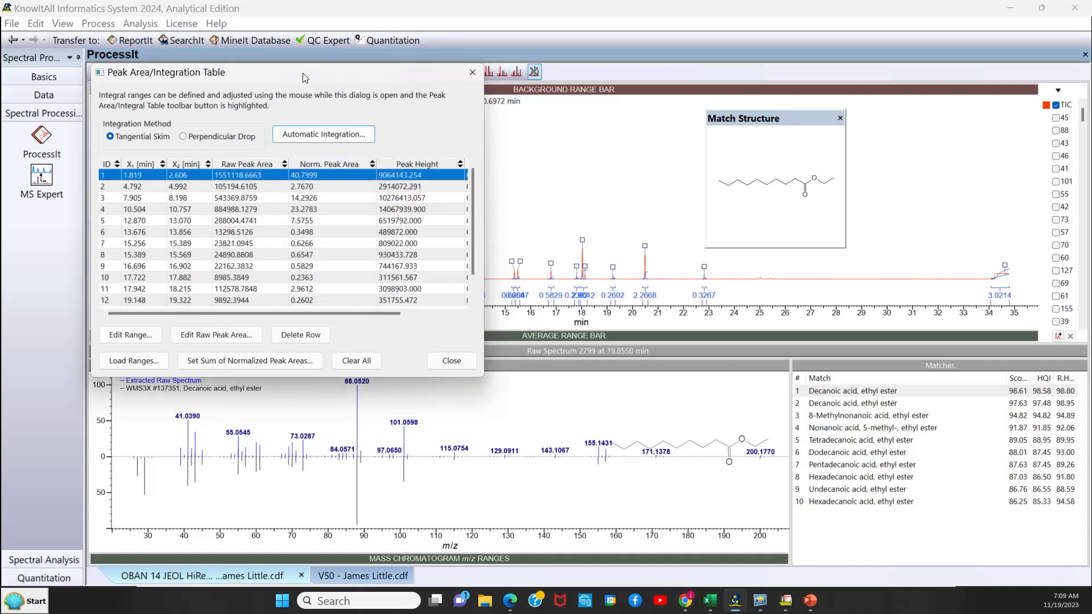
Delete the 34.065-34.798 min integration range from the peak area table and close the table.
drag(303, 73, 837, 184)
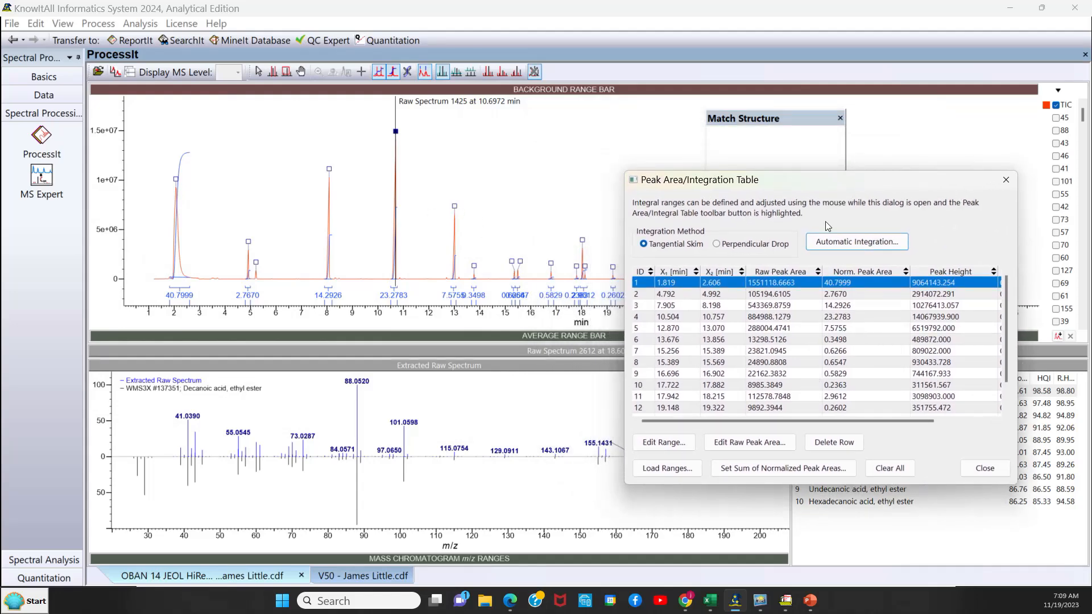
drag(811, 184, 429, 176)
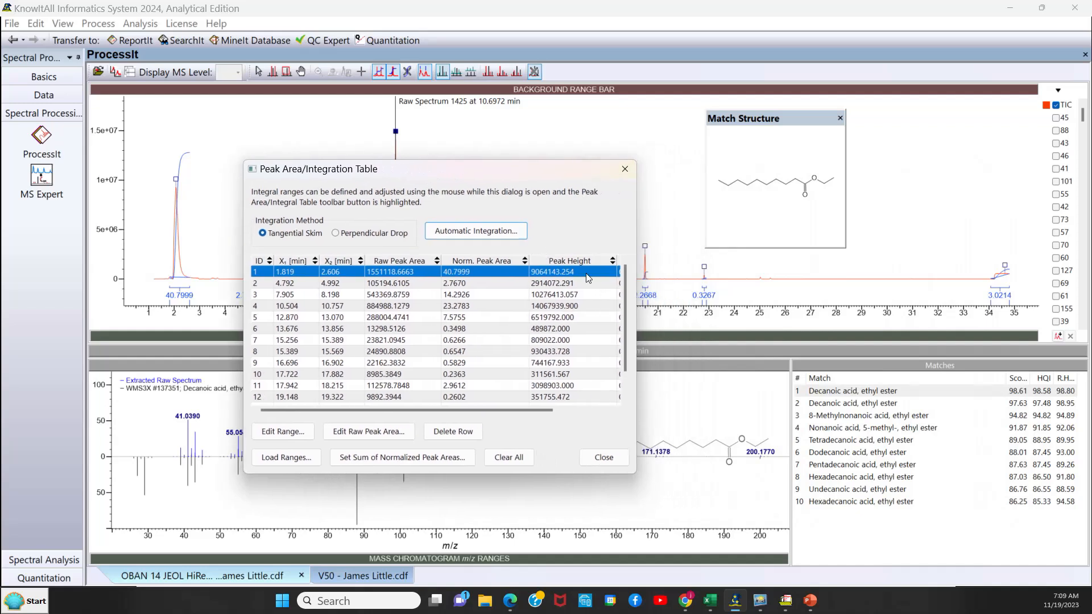
scroll(626, 370, down, 1)
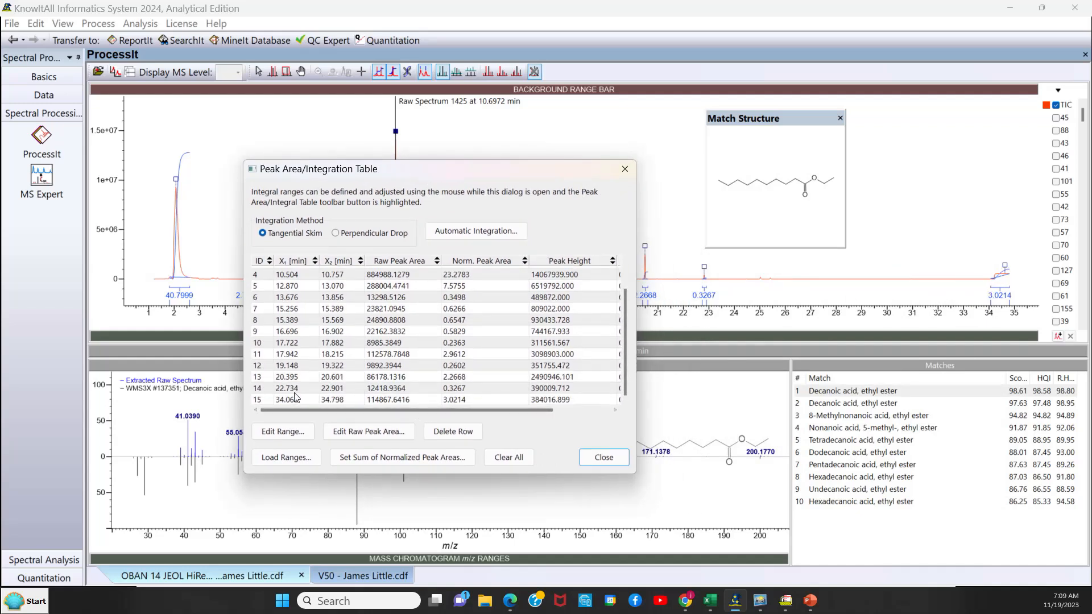
click(270, 402)
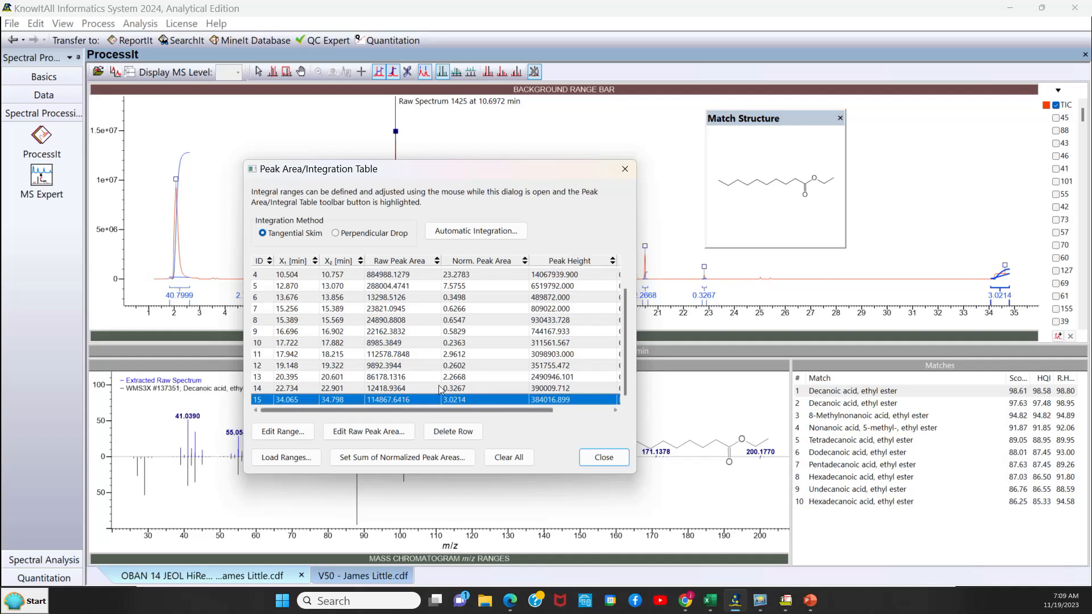
click(452, 434)
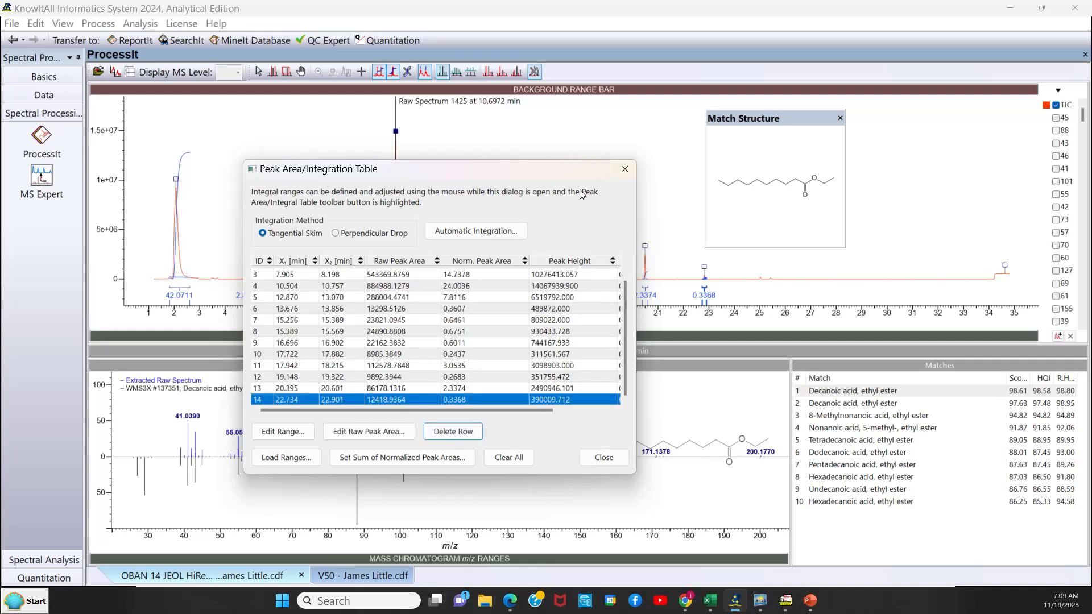
click(594, 459)
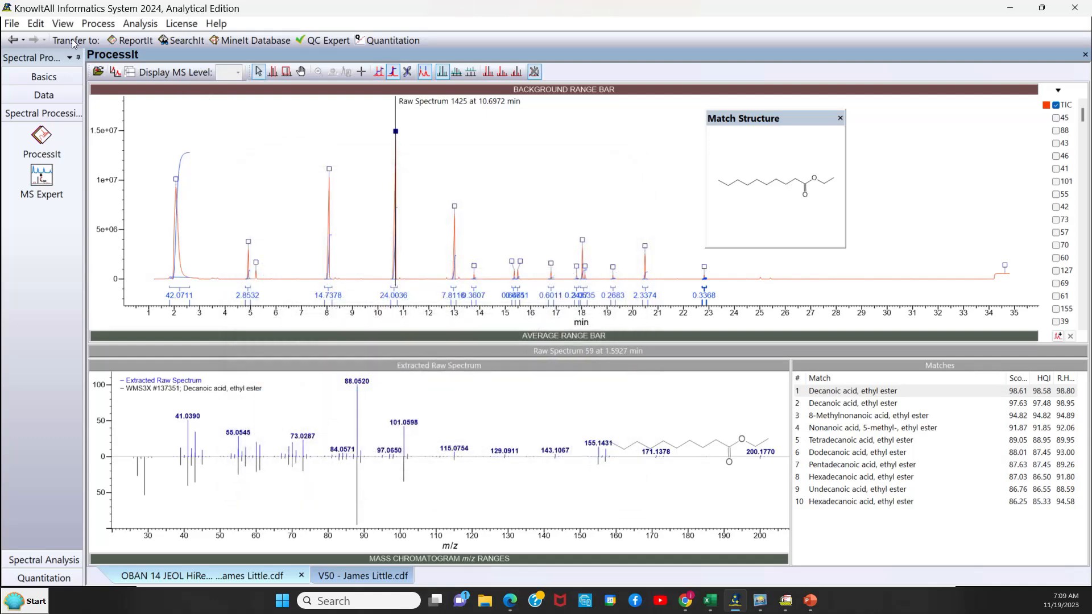
Export the integrated peak areas of the OBAN 14 chromatogram.
click(16, 26)
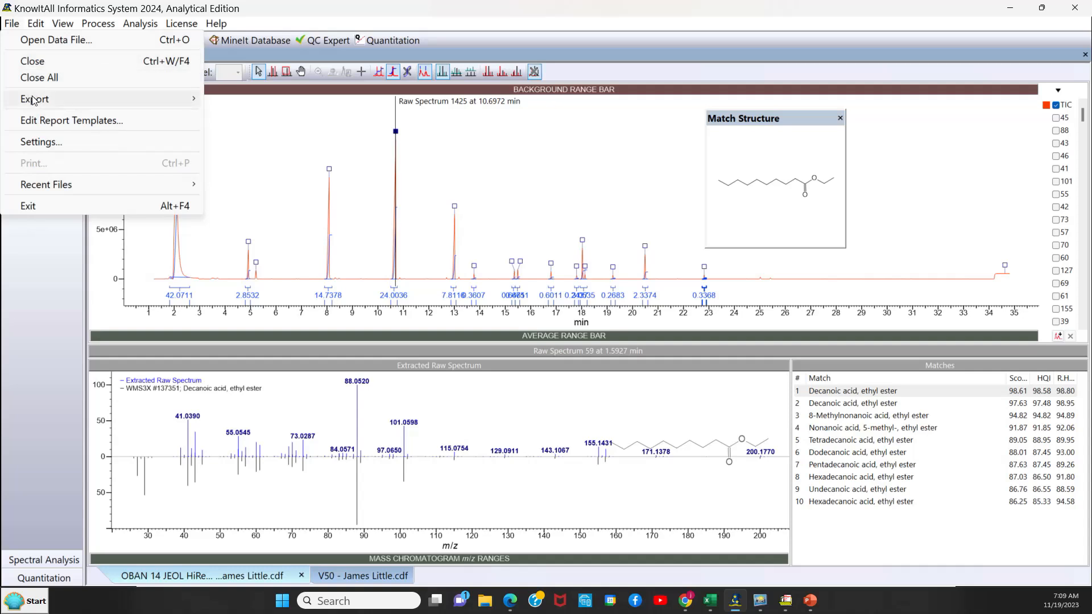
mouse_move(34, 99)
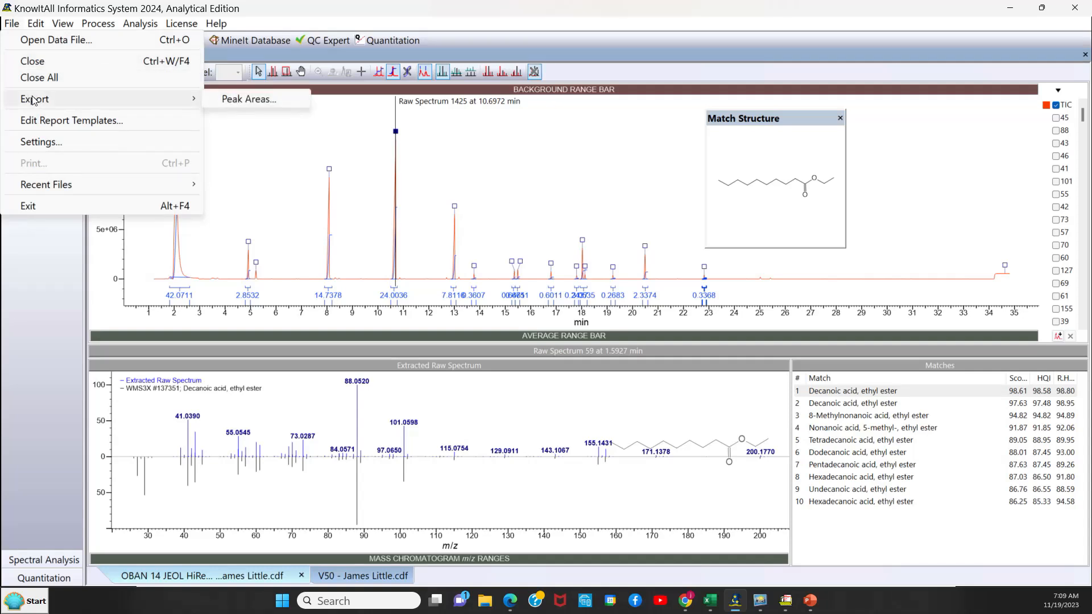
click(278, 101)
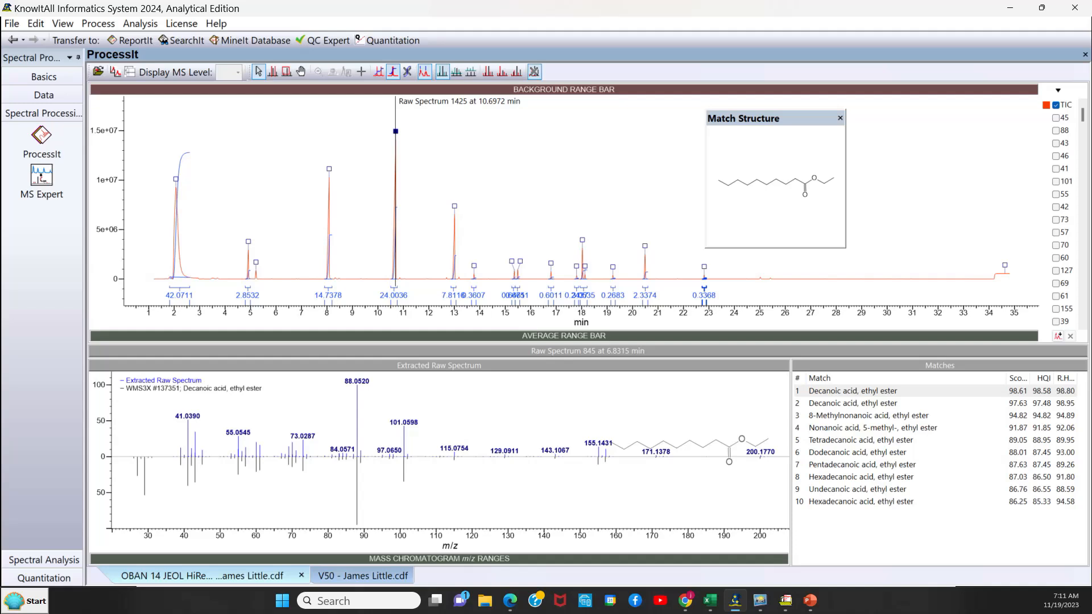